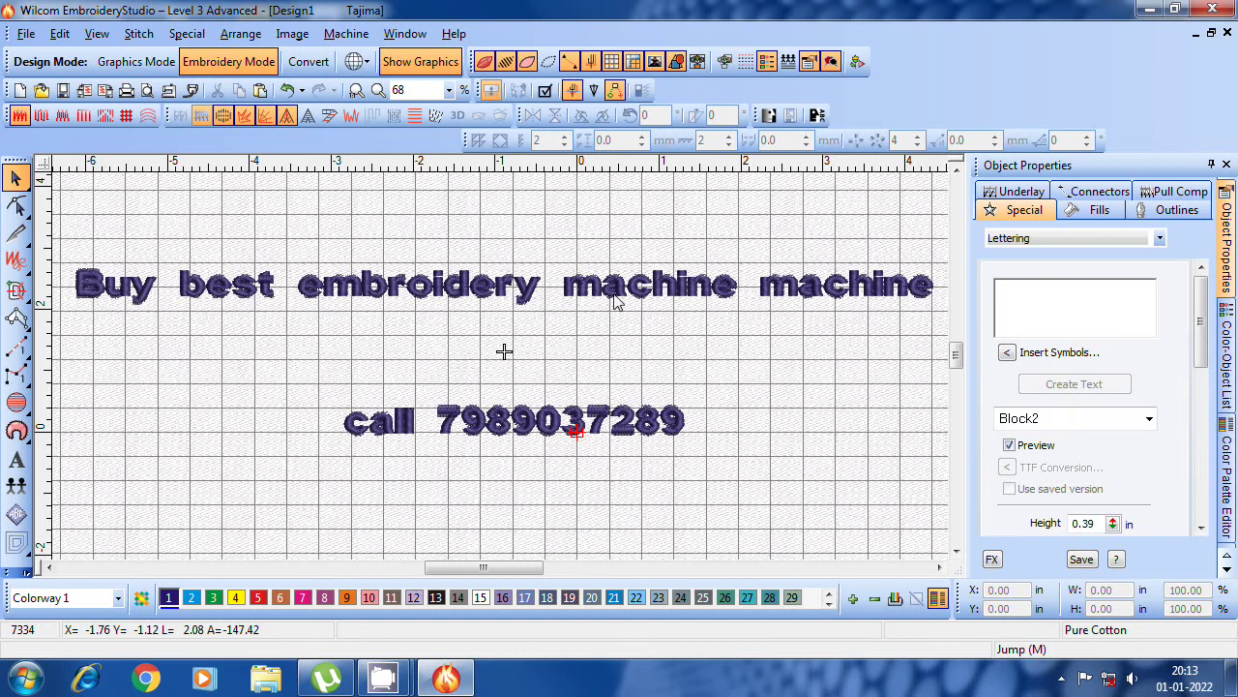
- Remove the repeated last word from the upper lettering so that it reads "Buy best embroidery machine"
click(685, 289)
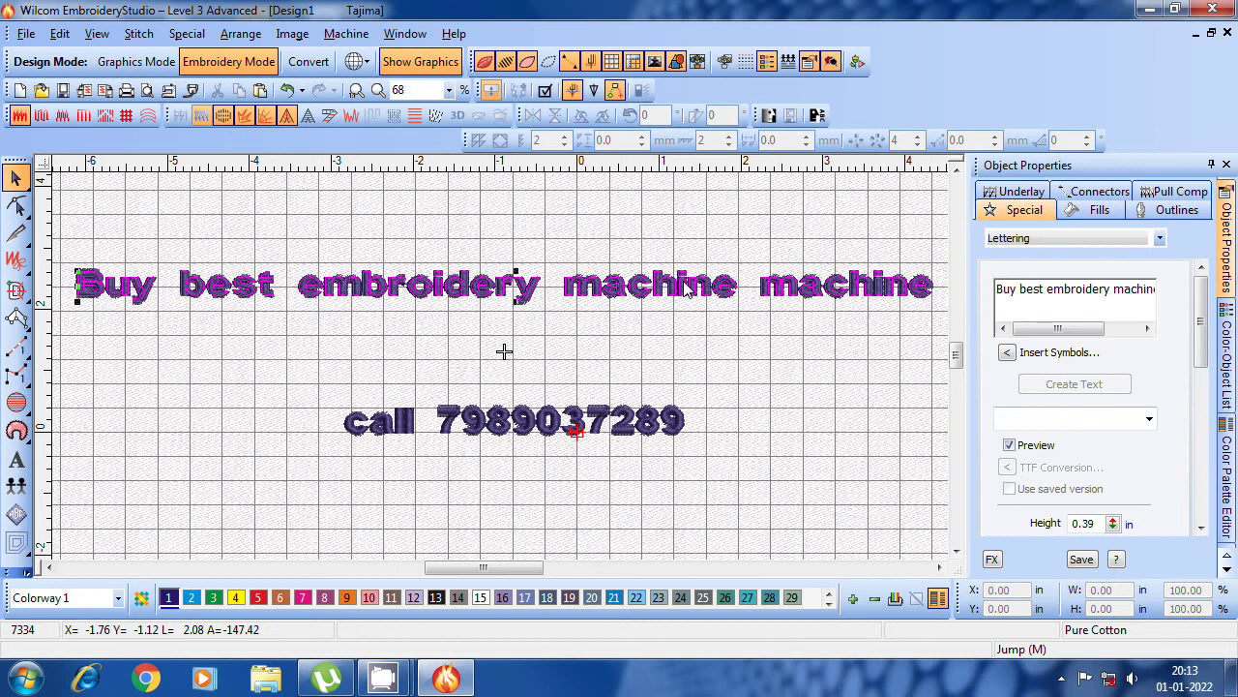
right_click(685, 288)
click(754, 204)
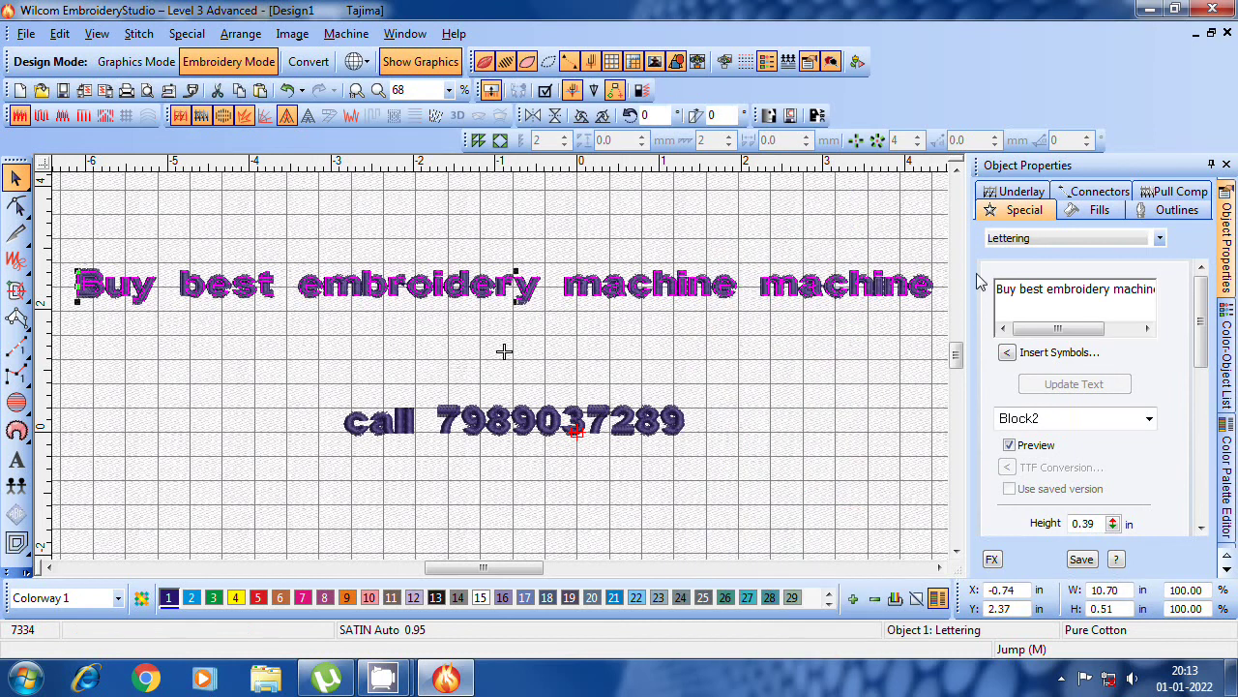
drag(1113, 290, 1226, 302)
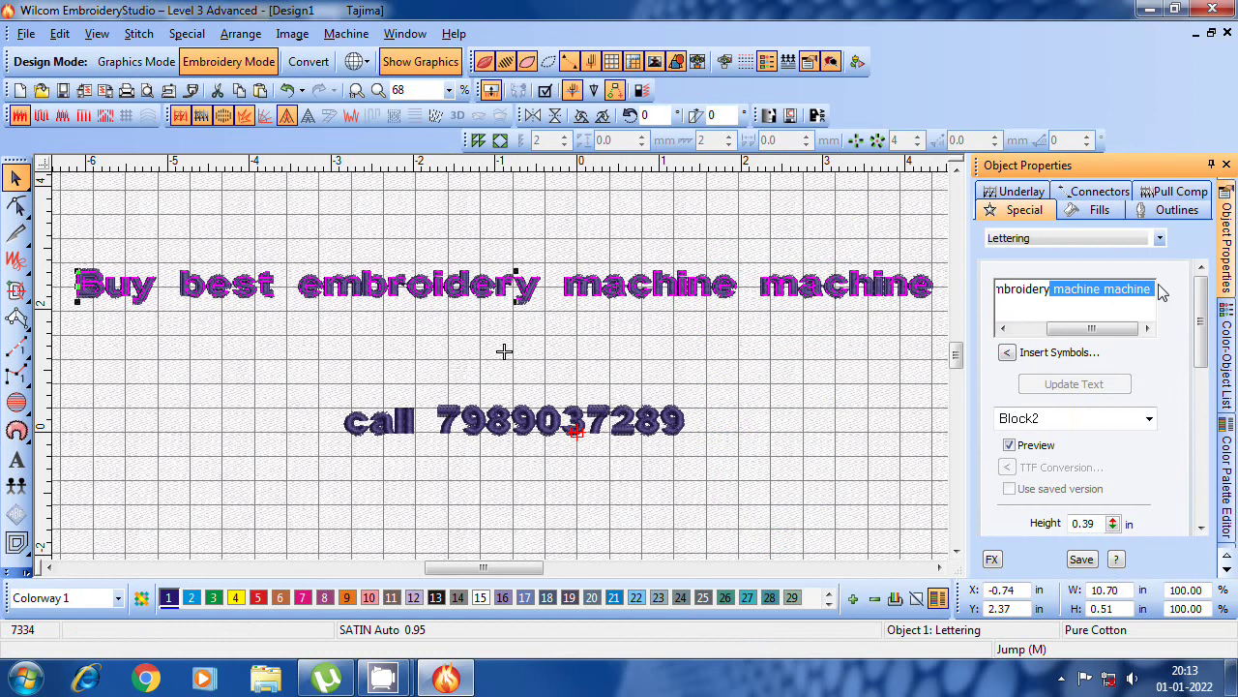
drag(1104, 290, 1169, 301)
key(Delete)
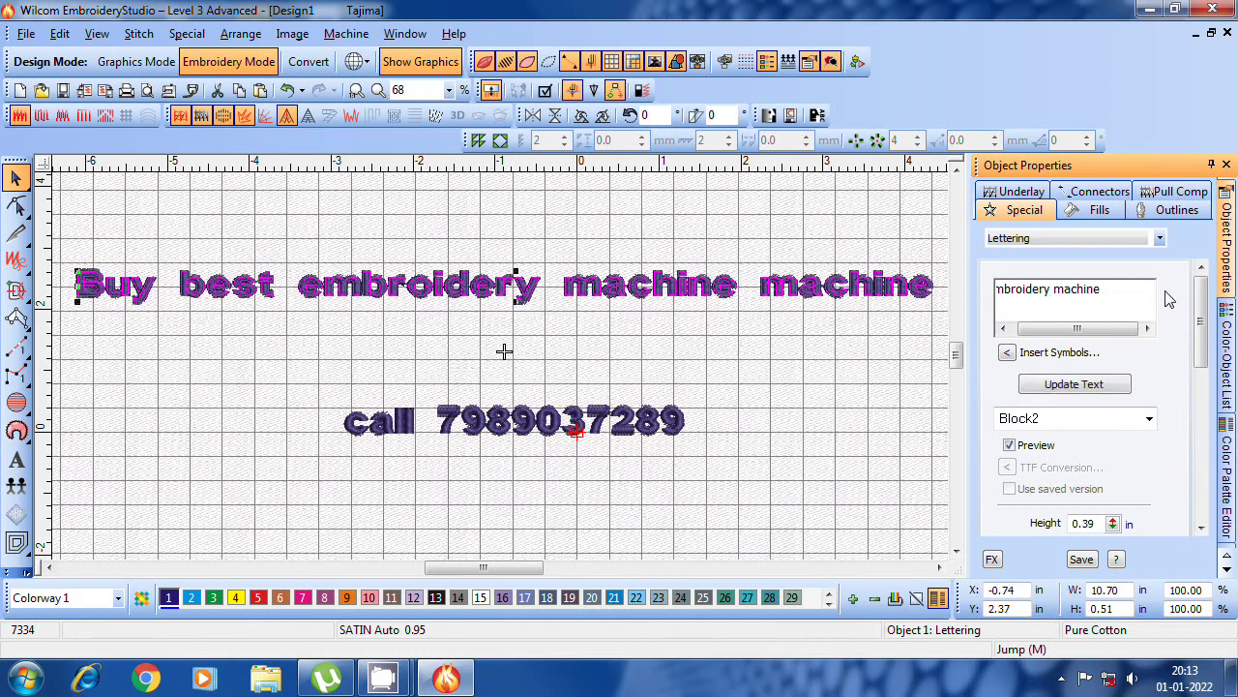
click(1068, 387)
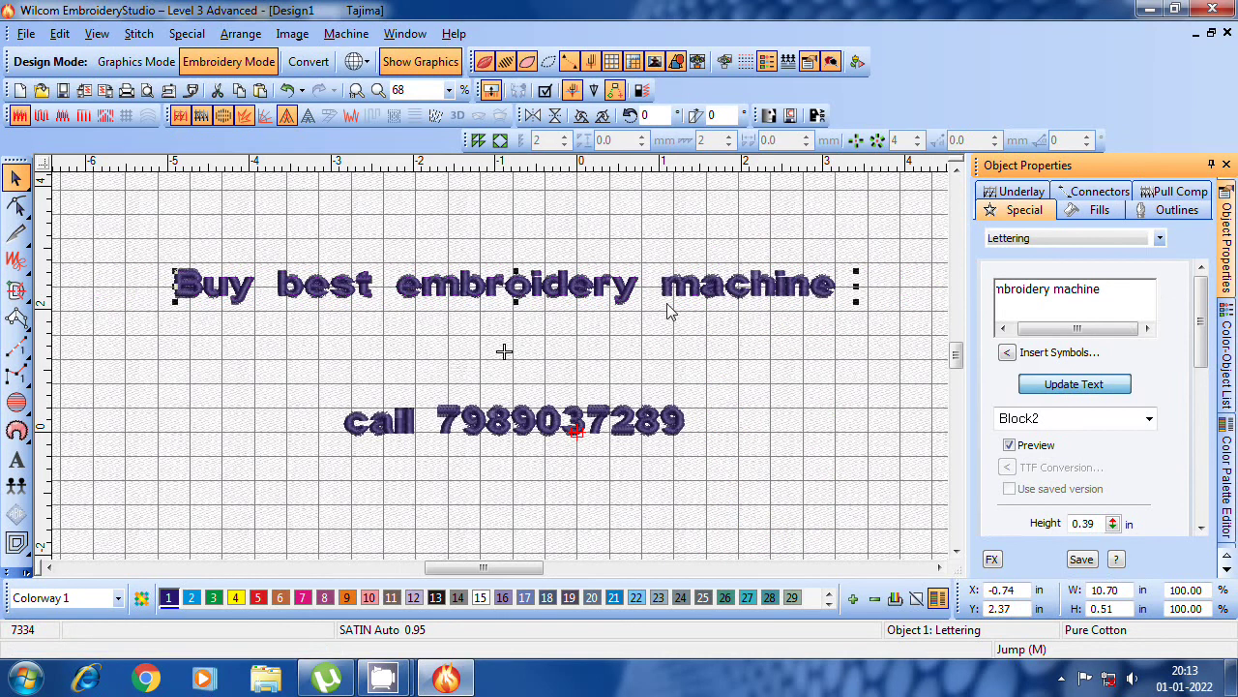
- Set the baseline of the "Buy best embroidery machine" lettering to Any Shape
right_click(513, 295)
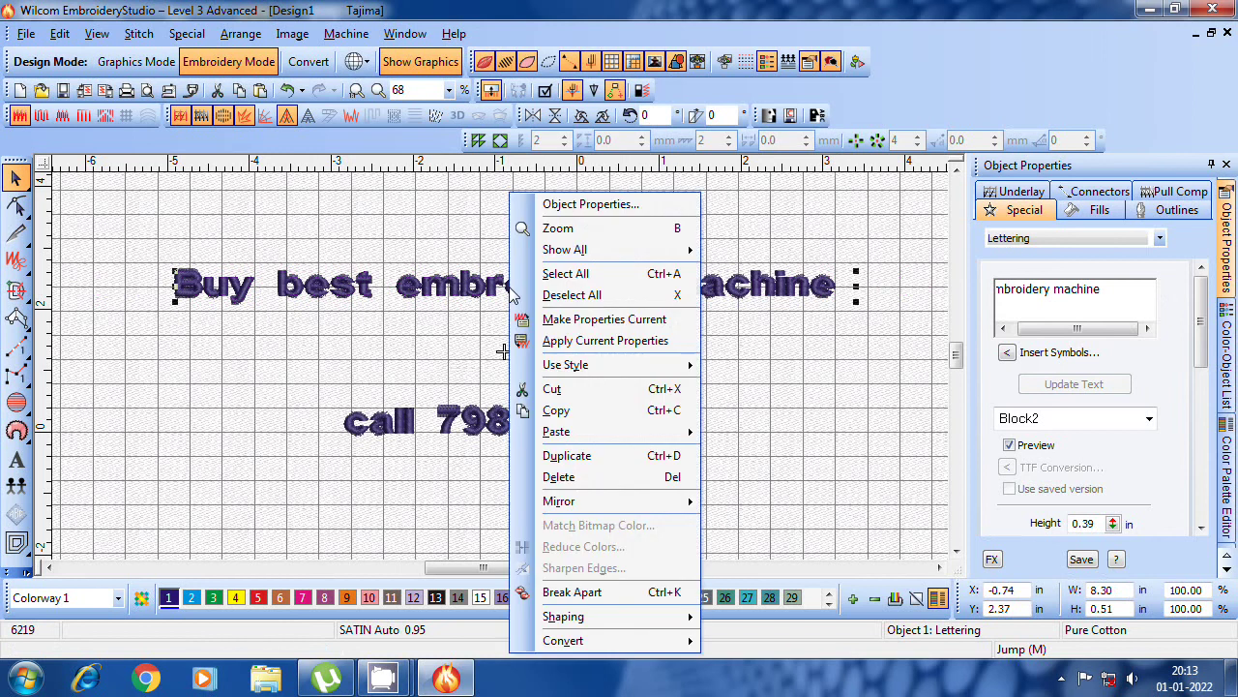
click(579, 203)
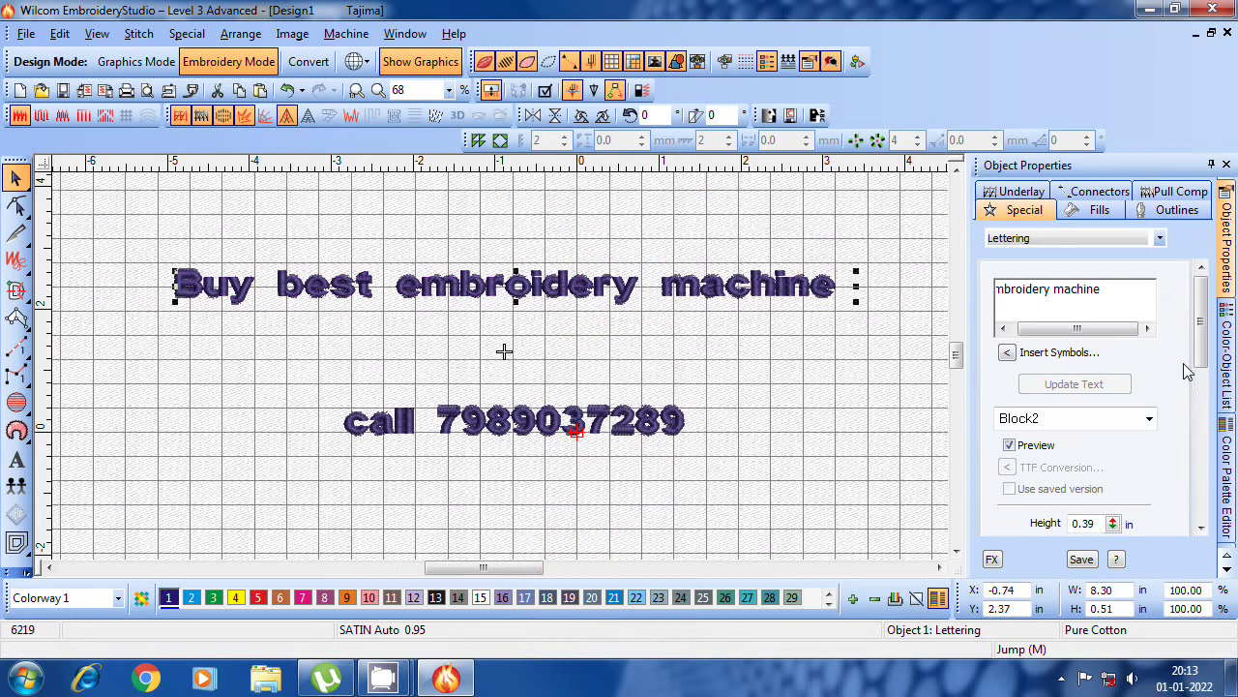
drag(1202, 359, 1204, 407)
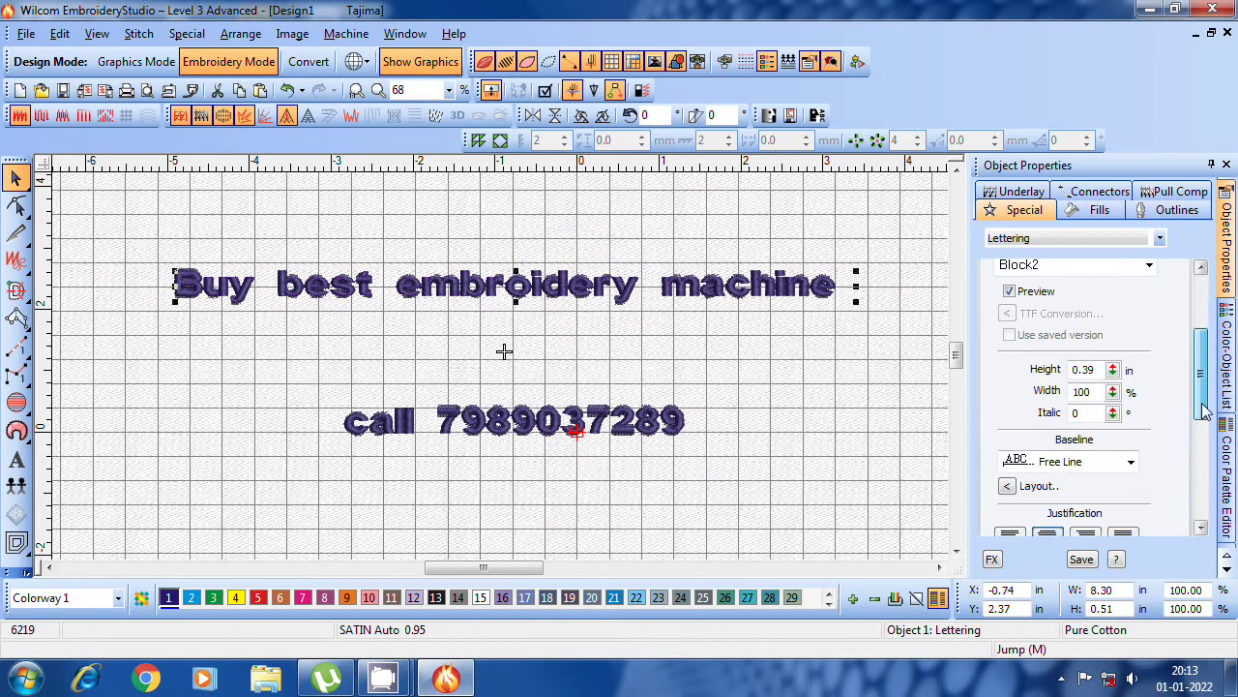
scroll(1205, 406, down, 1)
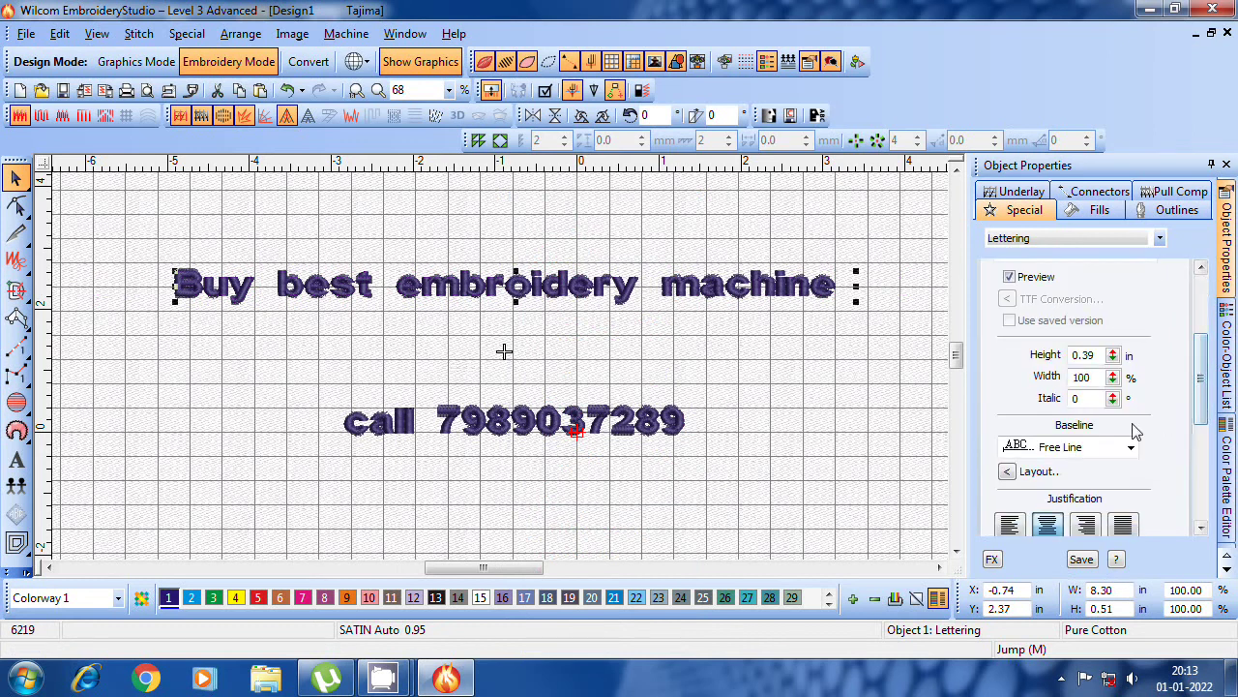
click(1065, 451)
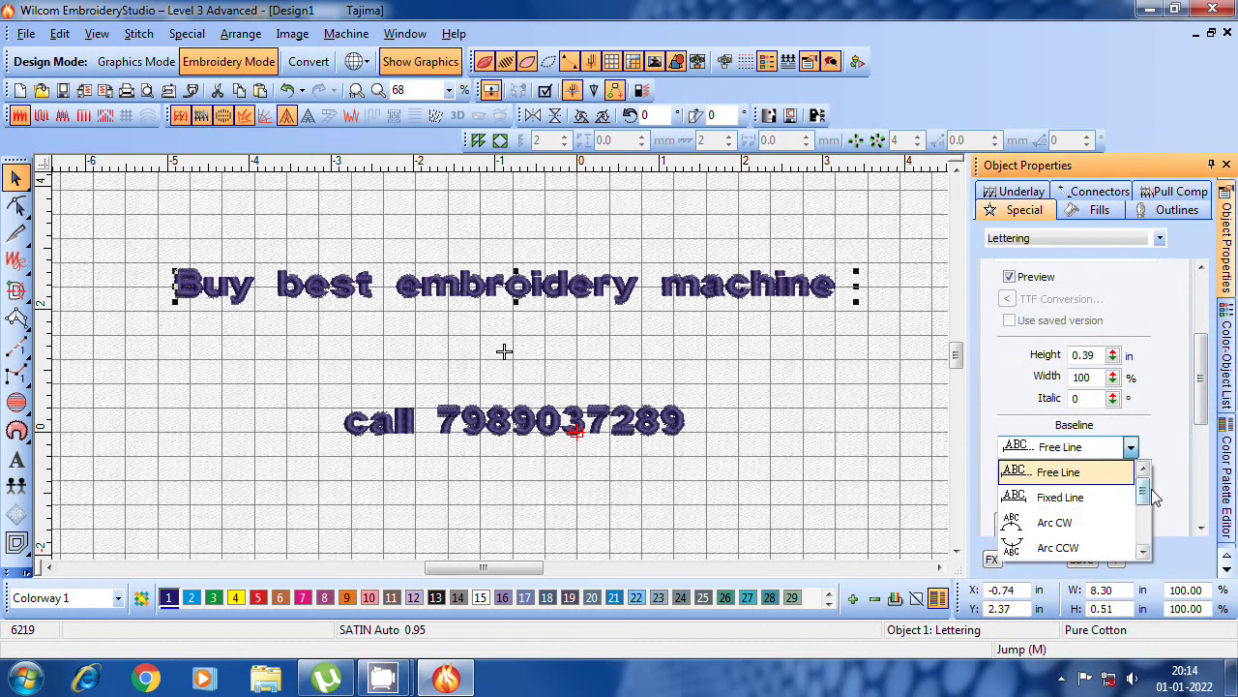
drag(1149, 498, 1146, 529)
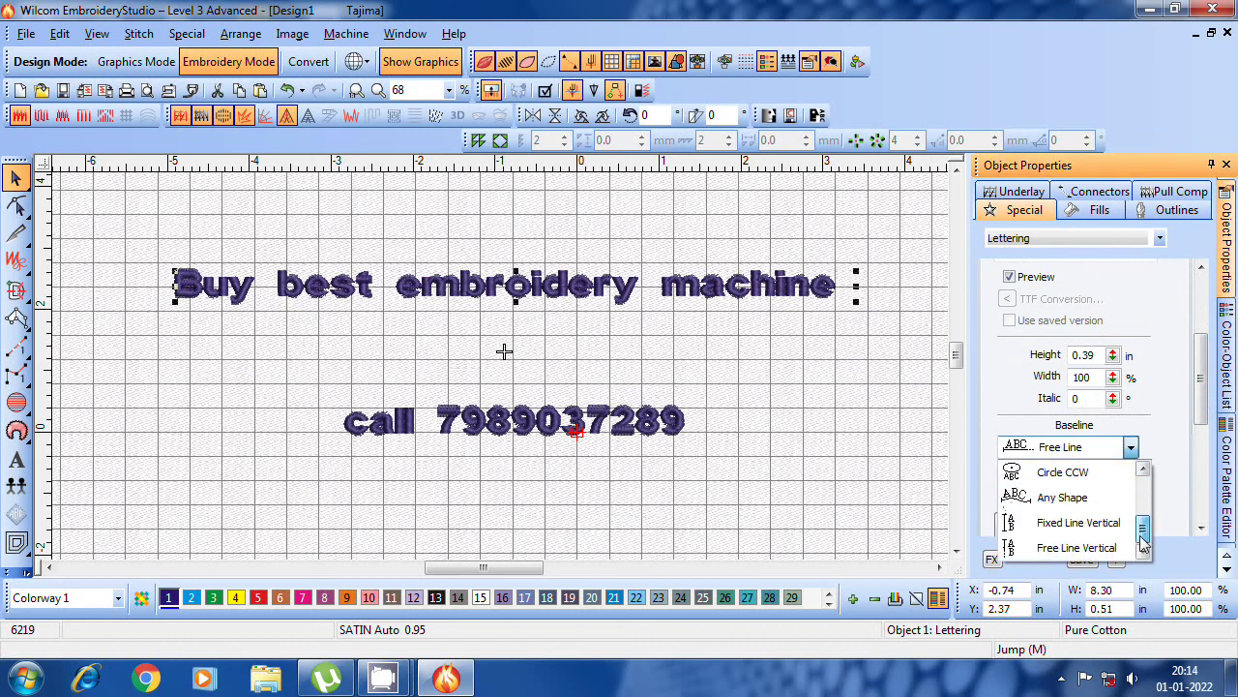
click(1059, 497)
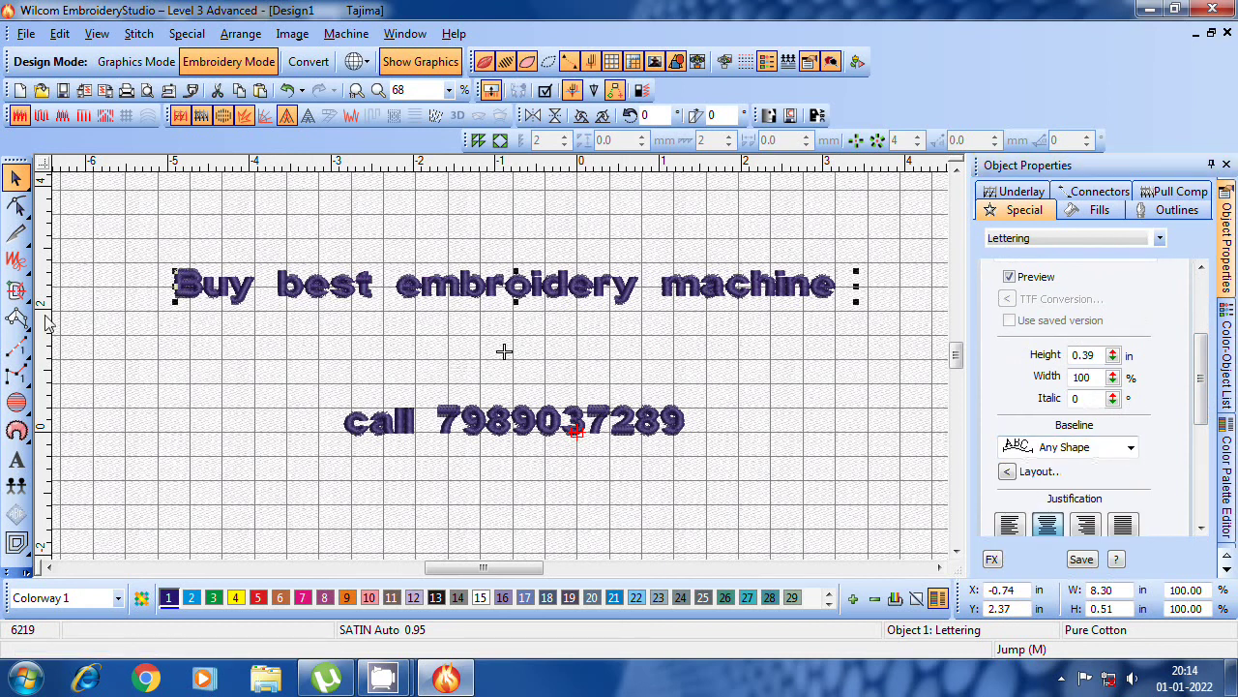
- Reshape the baseline of the "Buy best embroidery machine" lettering into a tall arch and spread its letters along the whole curve
click(19, 210)
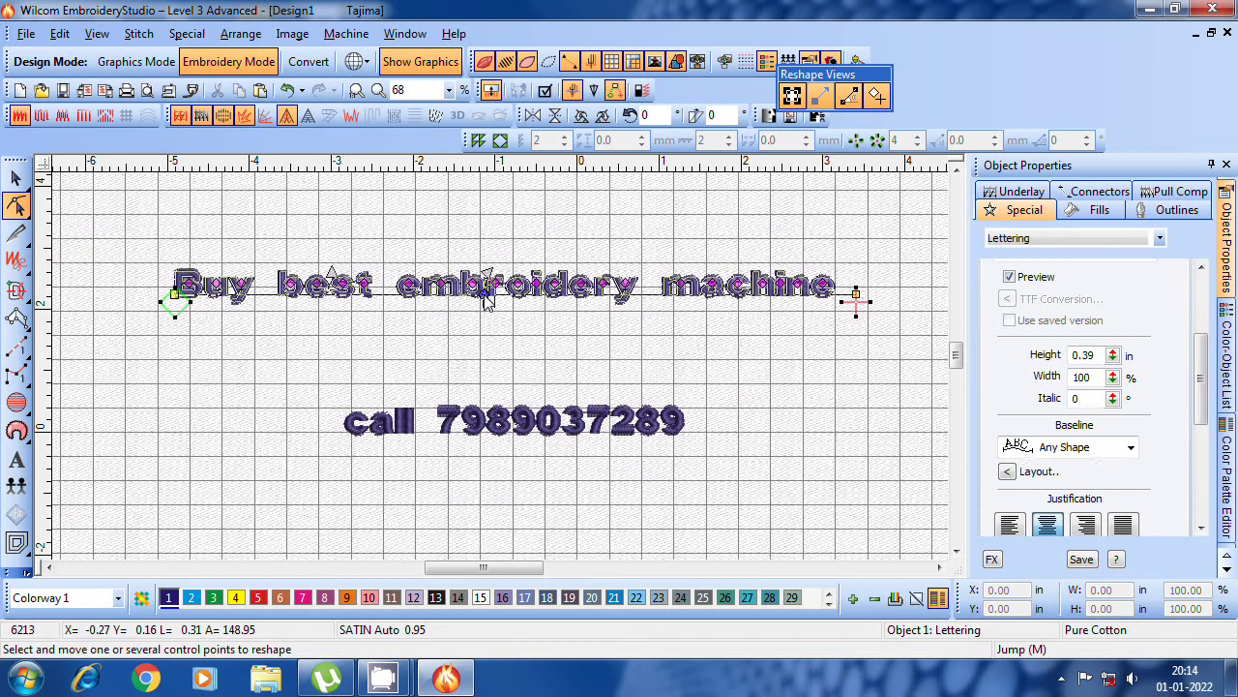
drag(486, 297, 506, 268)
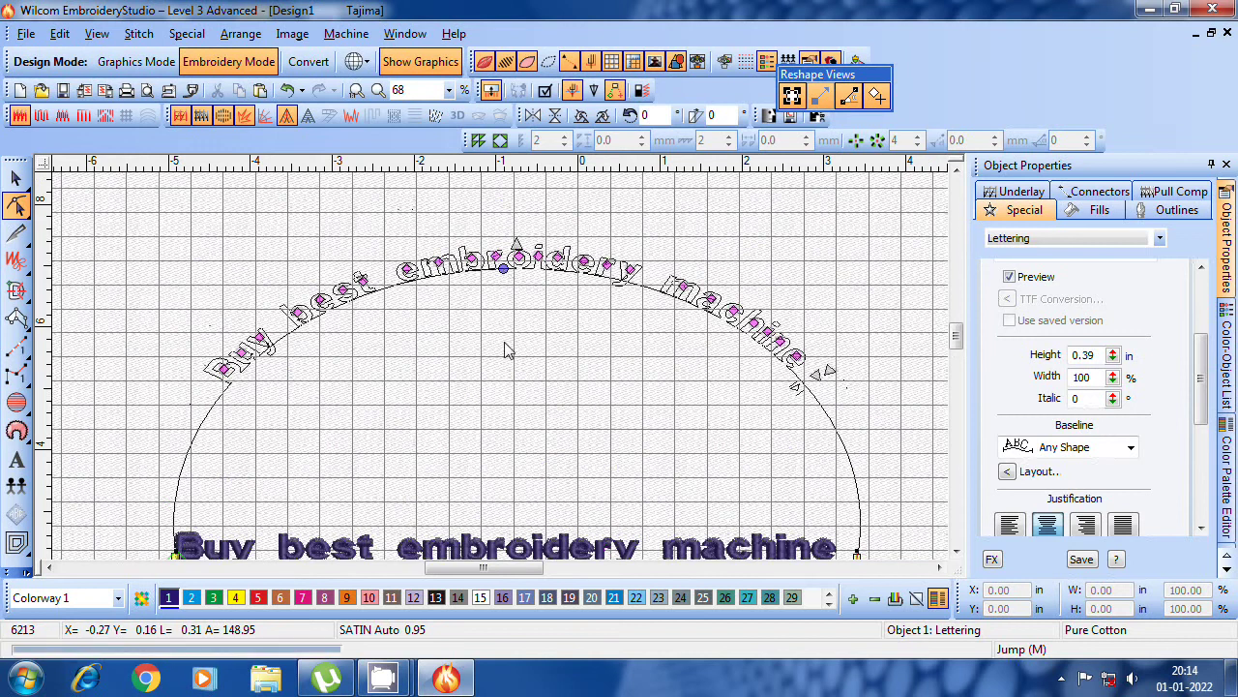
drag(799, 390, 829, 531)
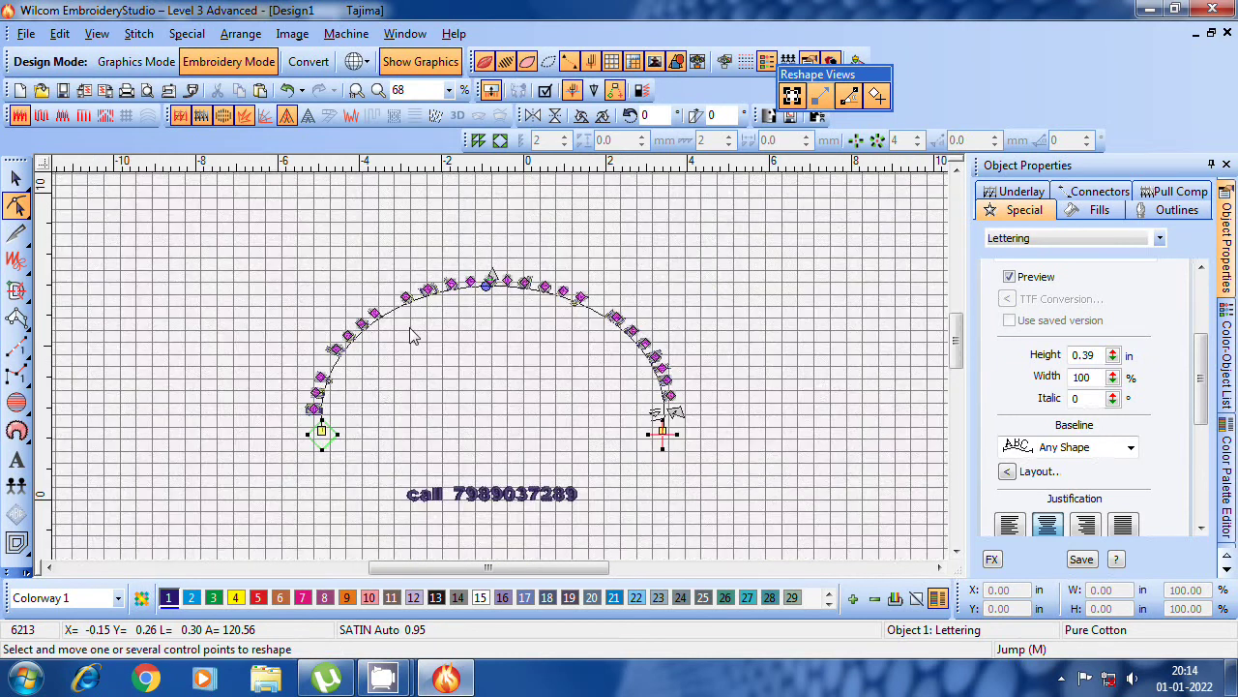
click(15, 178)
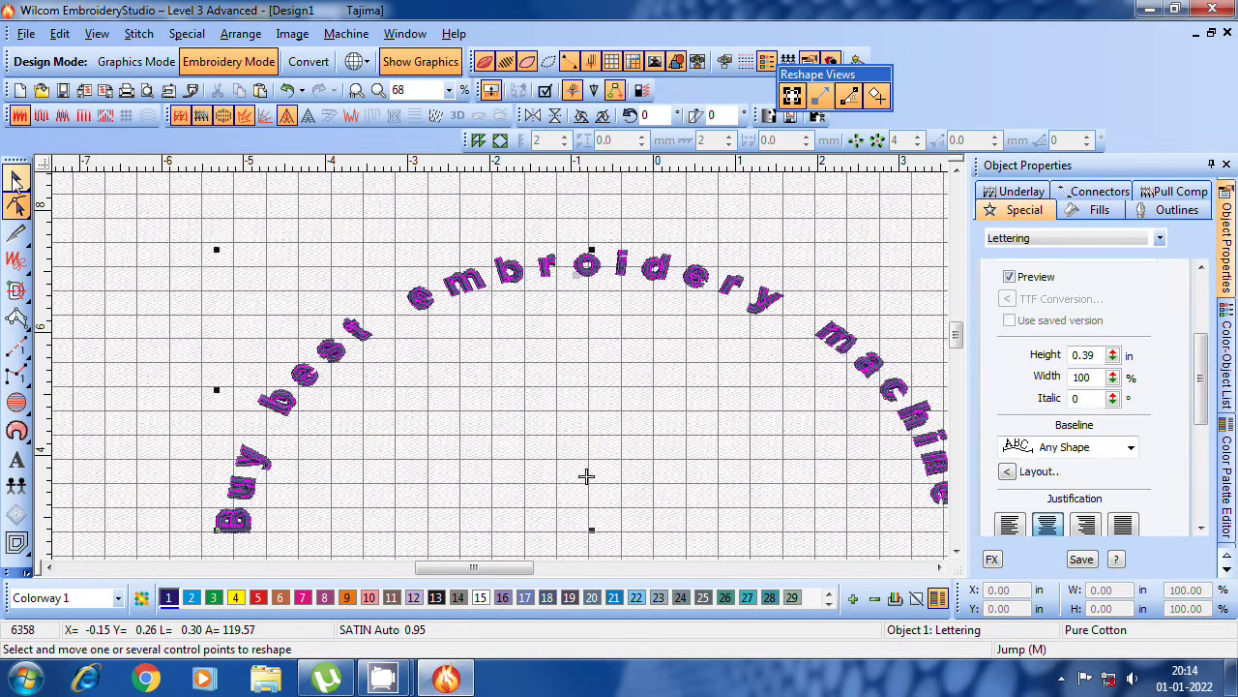
- Move the phone-number lettering up between the ends of the arched text and enlarge it to about 7.48 in wide
key(shift+z)
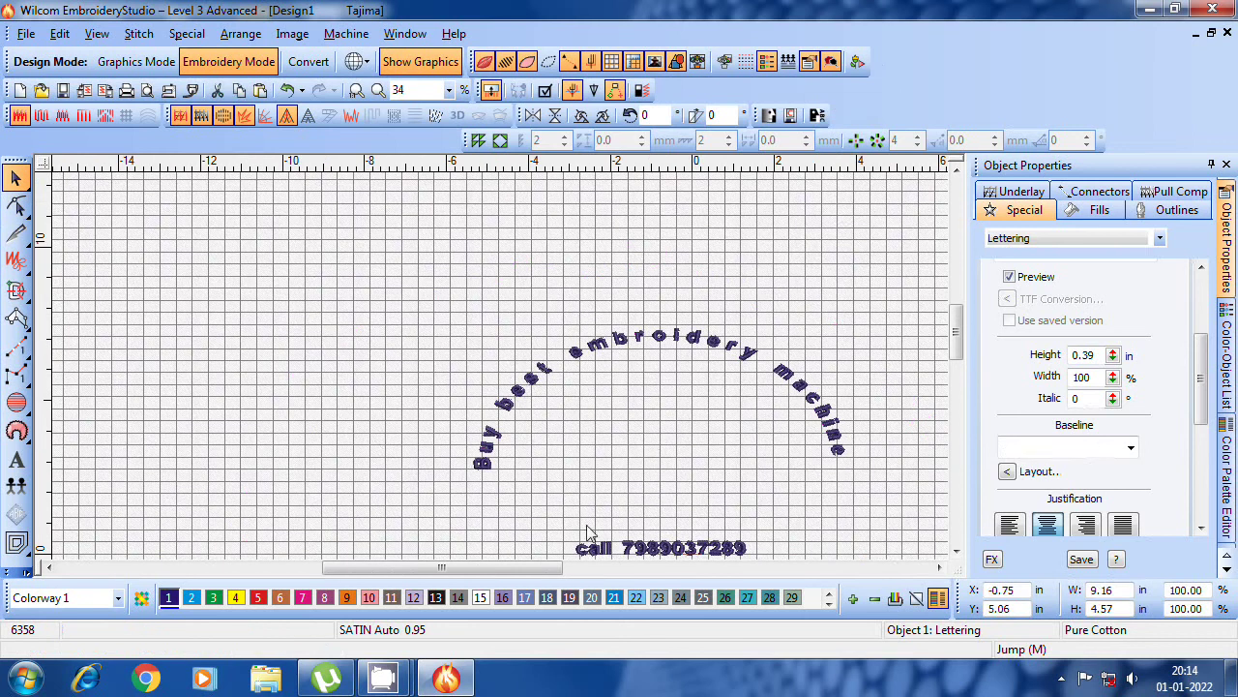
key(z)
key(shift+z)
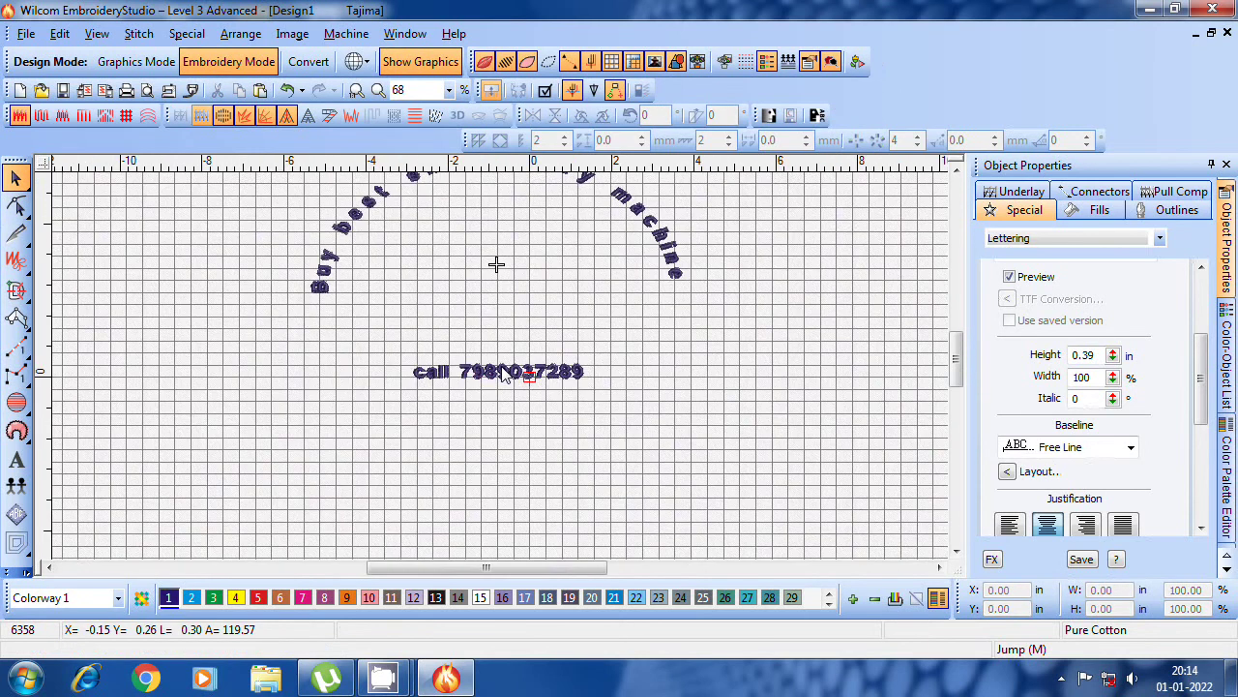
click(436, 380)
drag(503, 380, 491, 302)
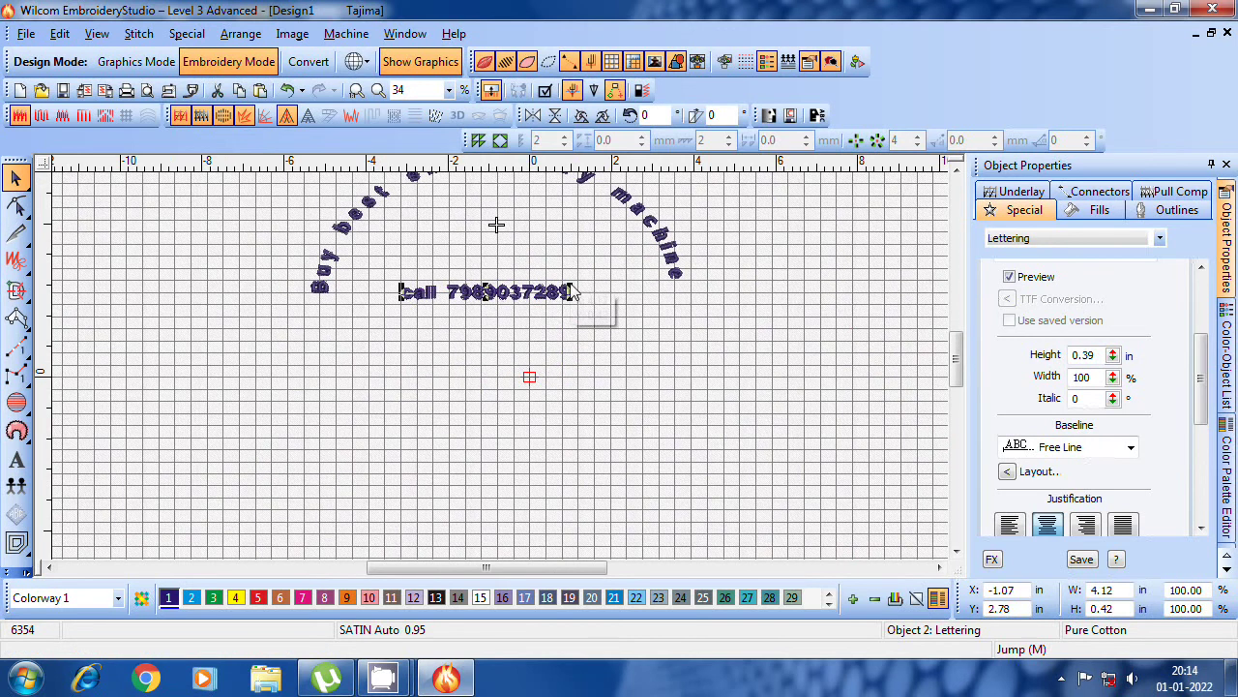
drag(574, 288, 713, 257)
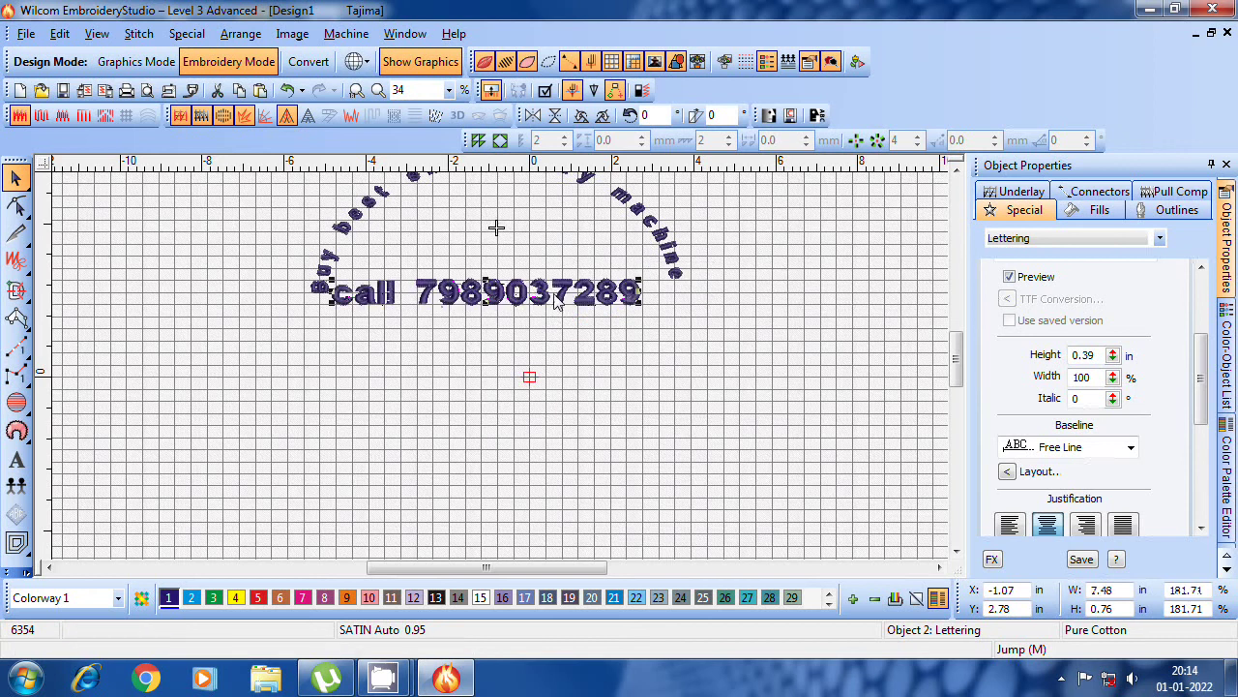
drag(562, 300, 565, 300)
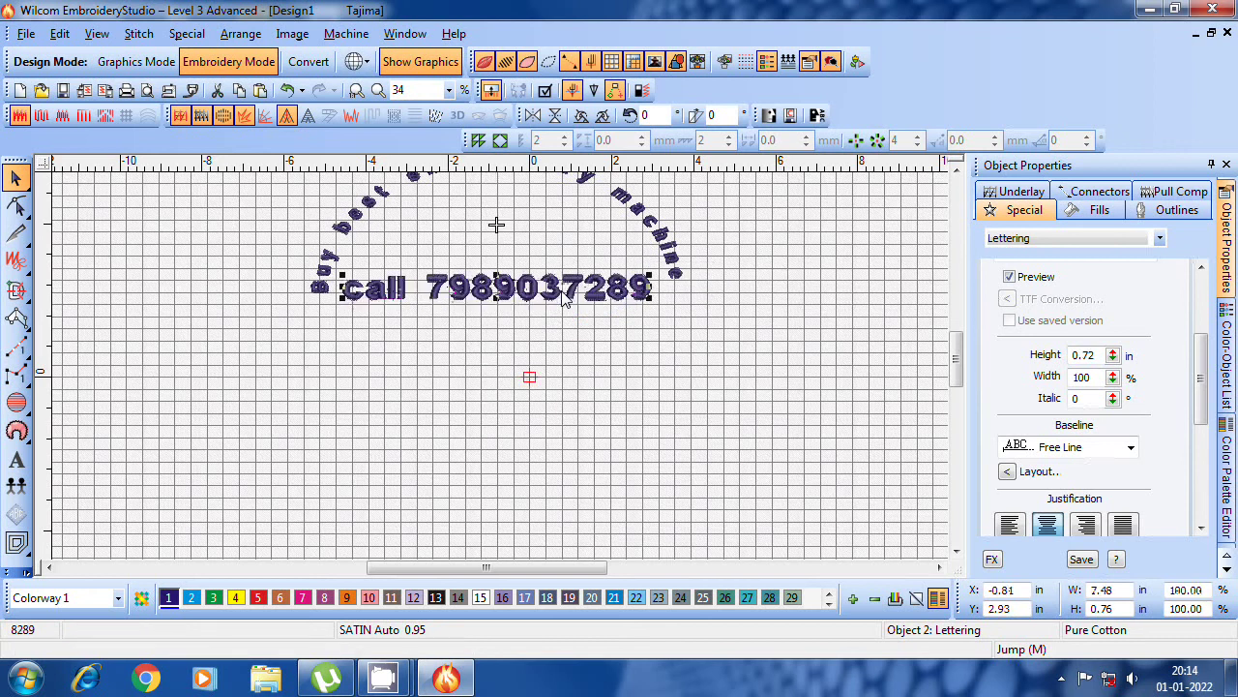
key(z)
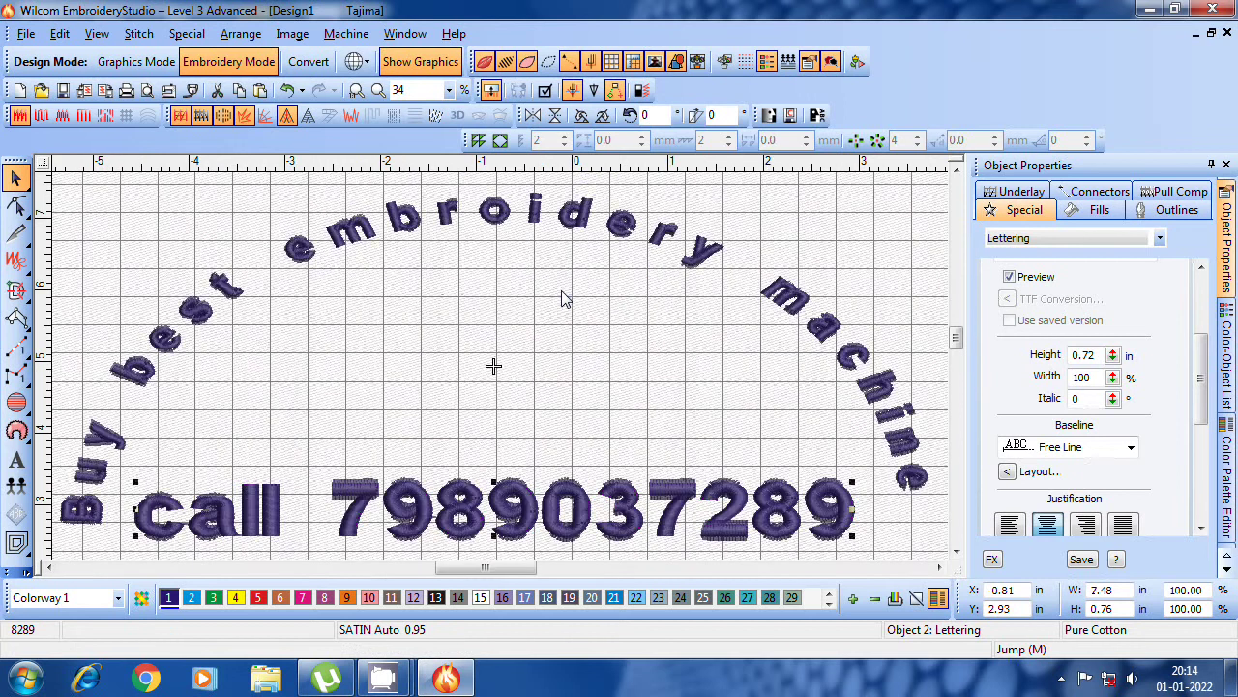
key(shift+z)
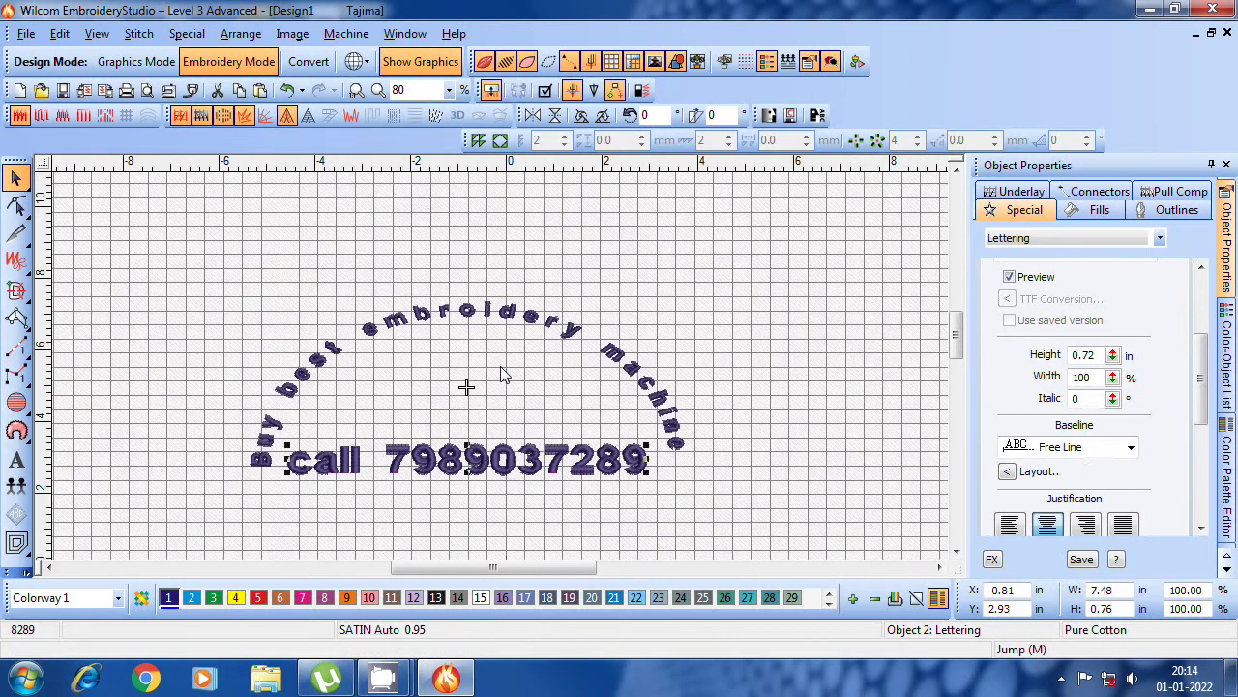
key(Escape)
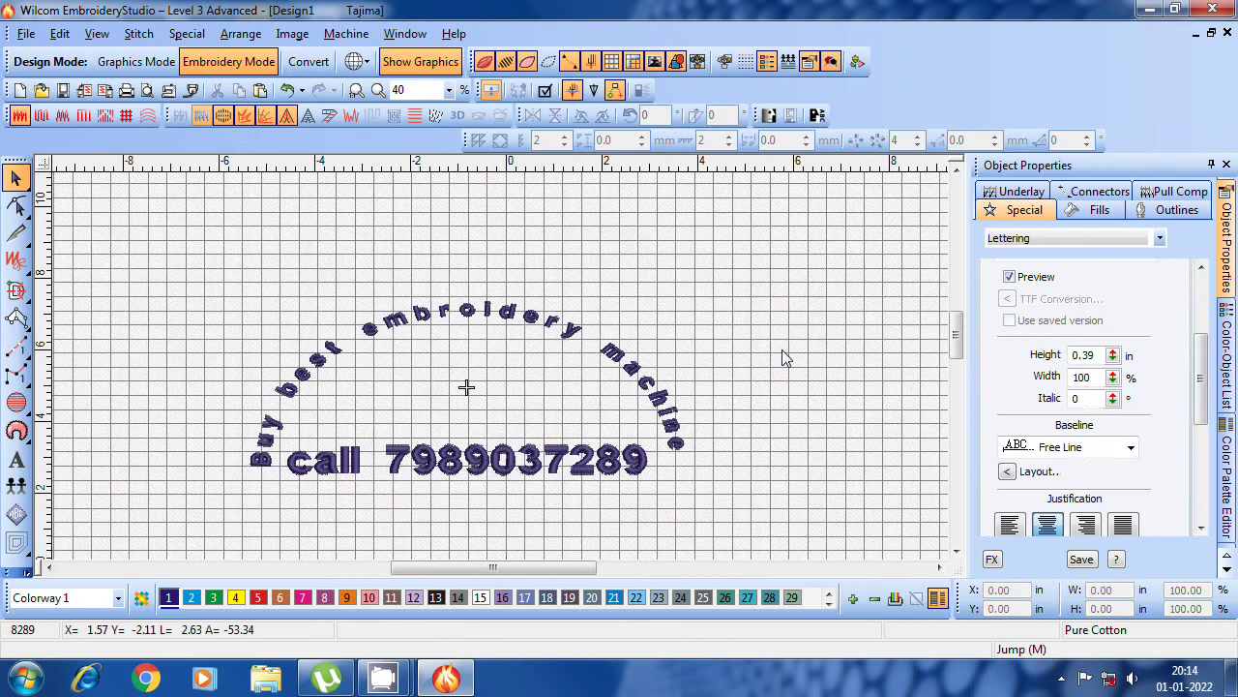
- Draw an arched Input C column just outside the curved lettering, from beside its first letter over the top to its last
click(28, 332)
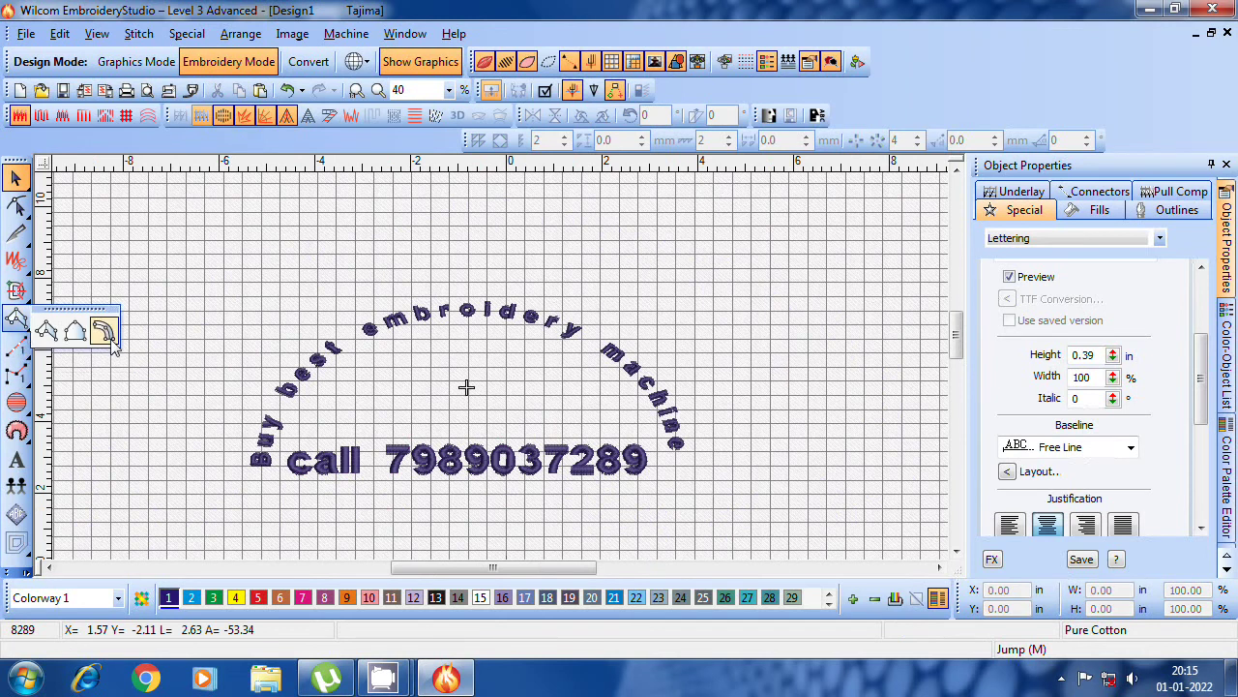
click(107, 335)
click(239, 462)
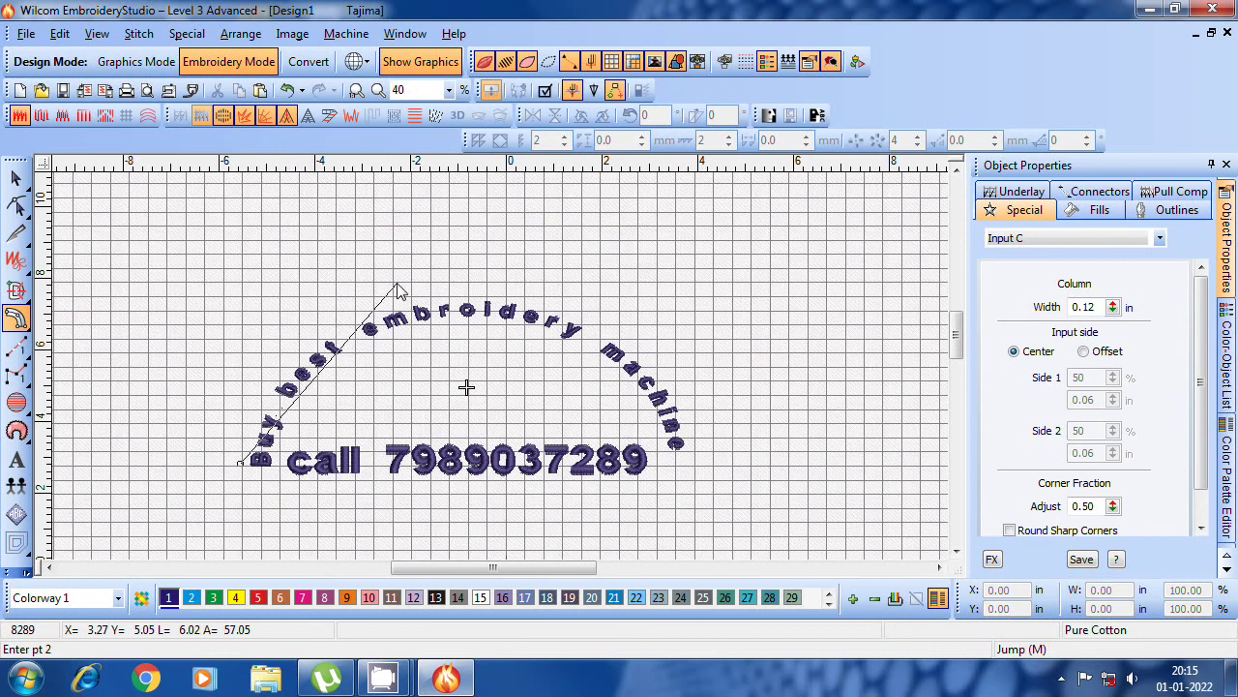
click(435, 286)
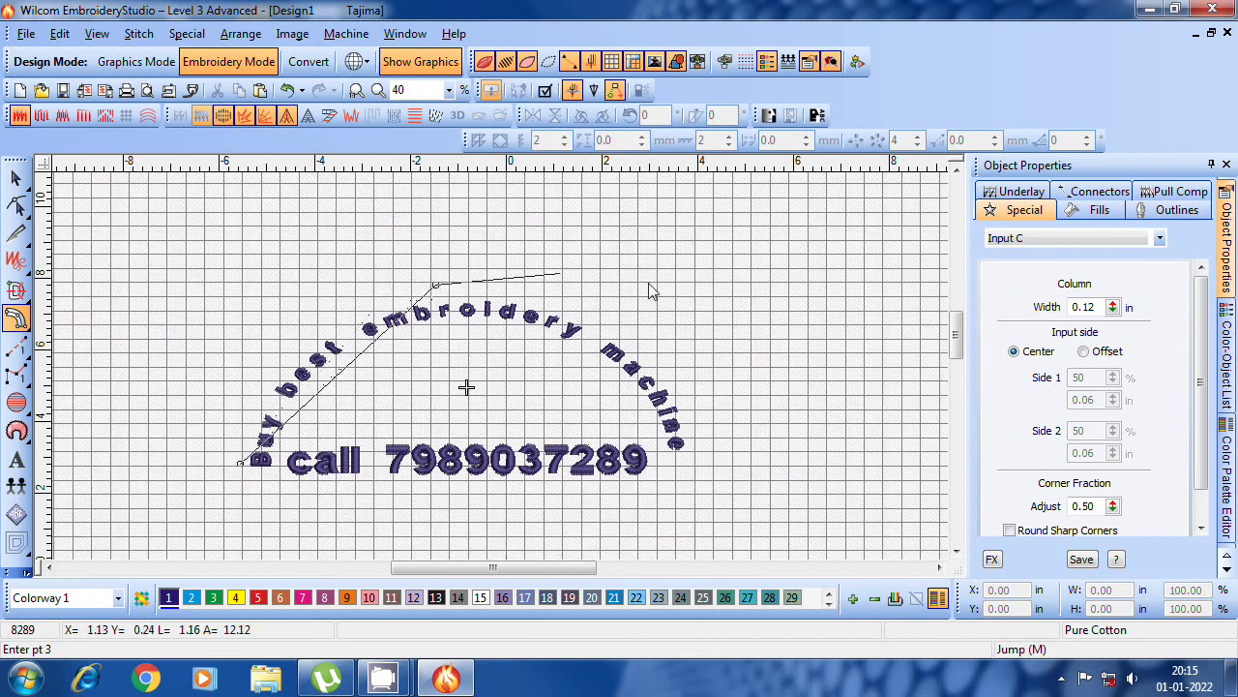
click(695, 443)
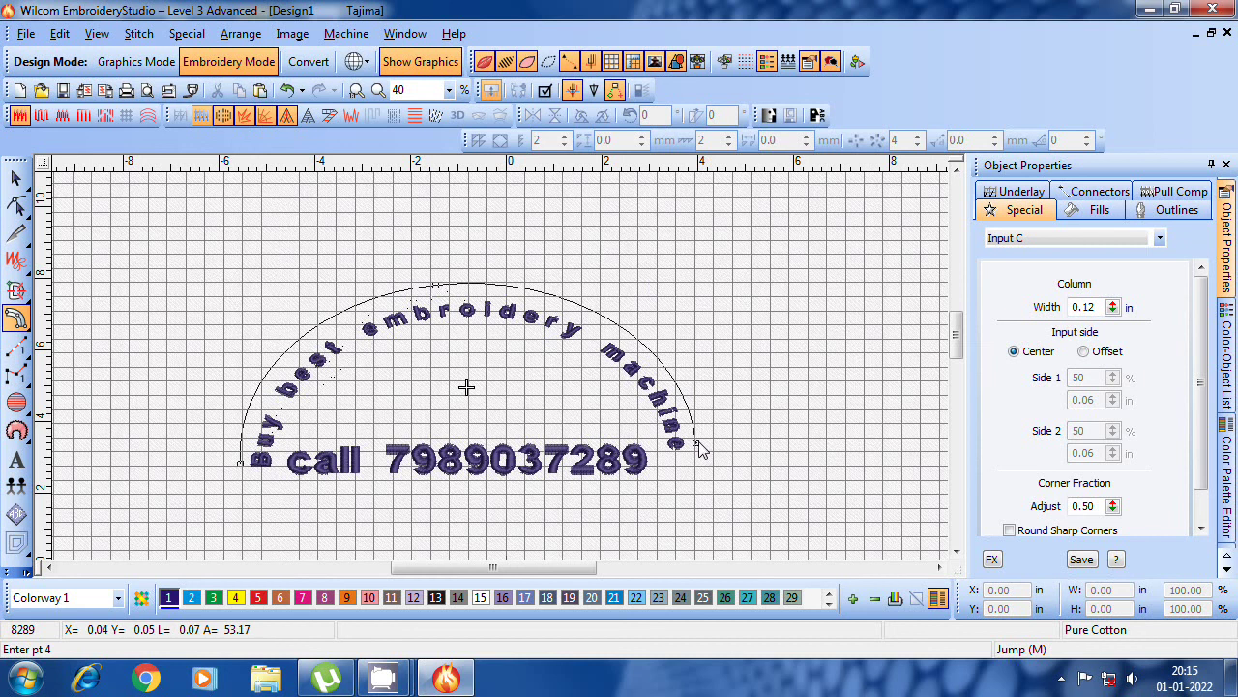
key(Return)
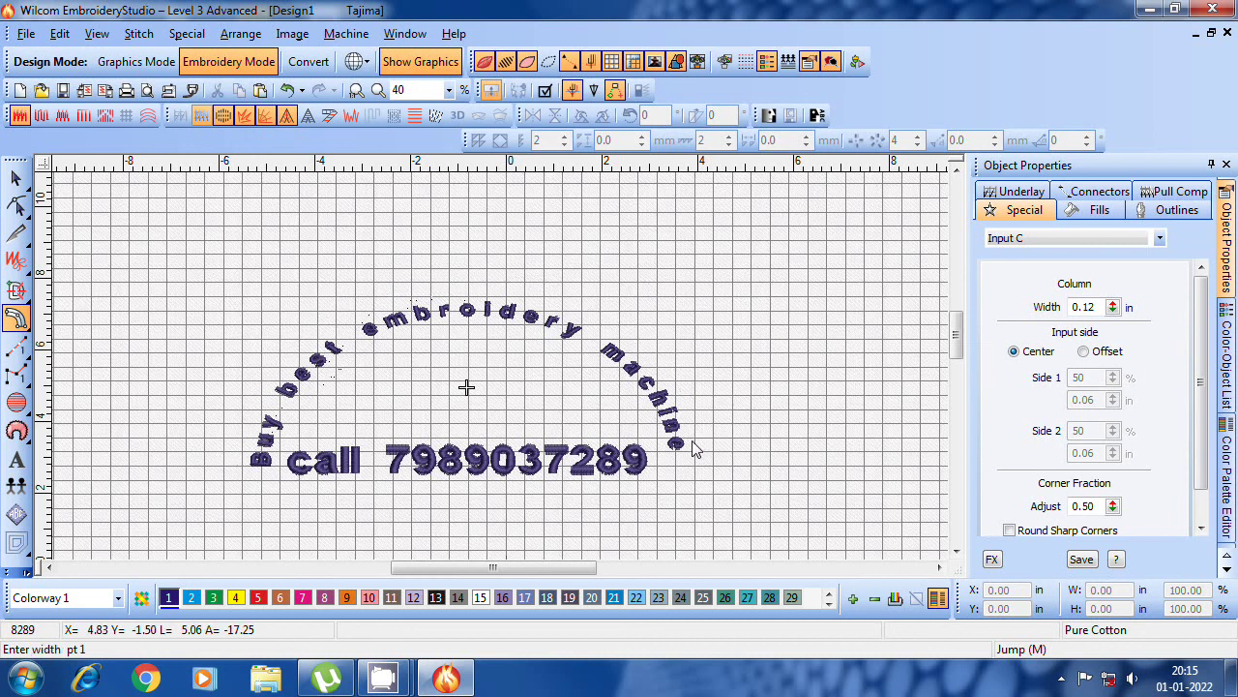
key(Return)
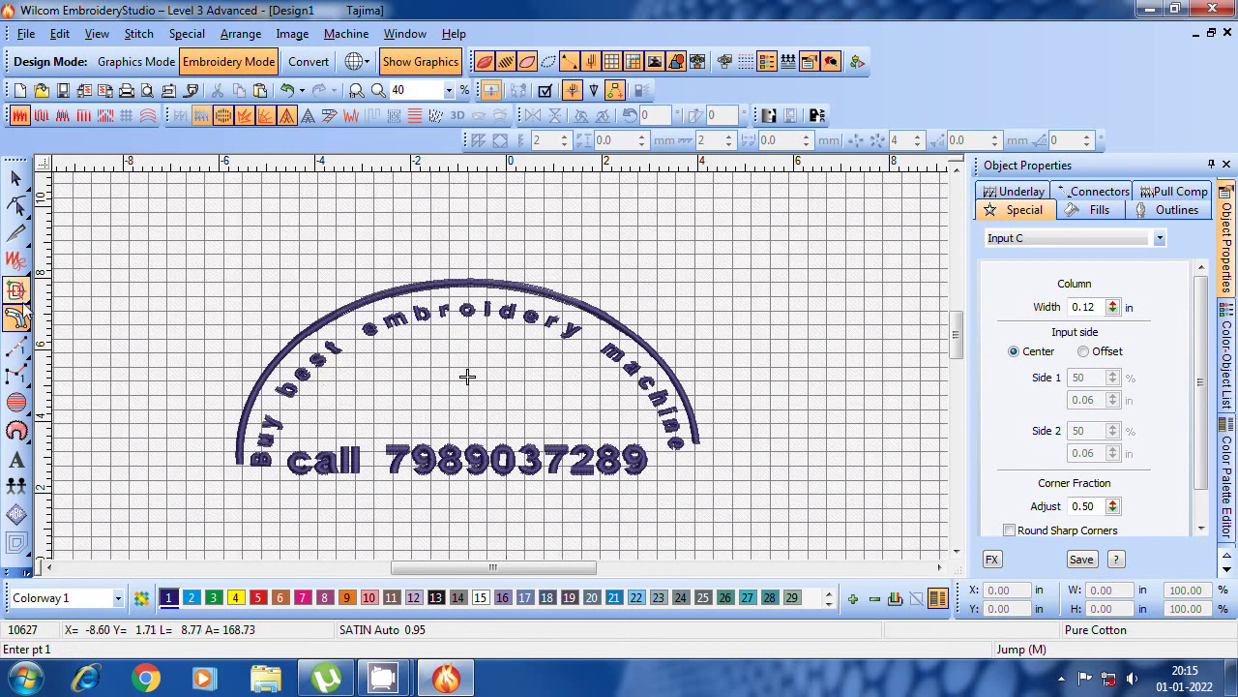
- Draw a second arched Input C column along the inside of the curved lettering, about 8.02 in wide and 3.84 in high
click(282, 467)
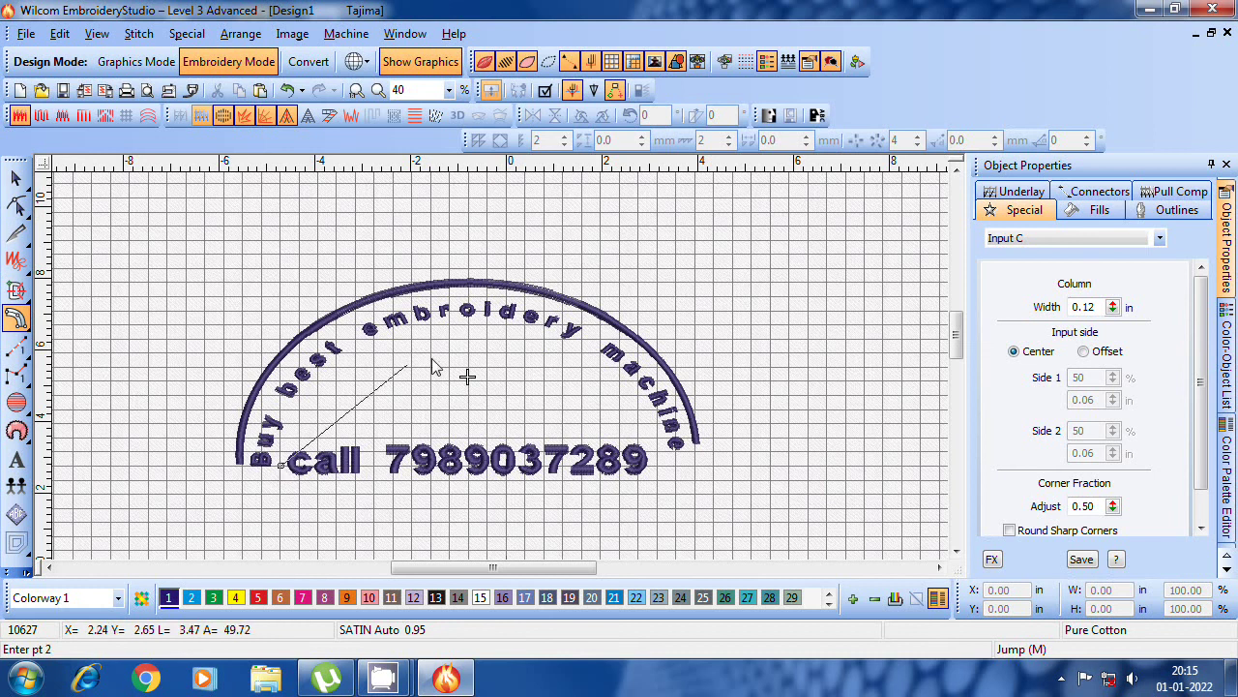
click(466, 331)
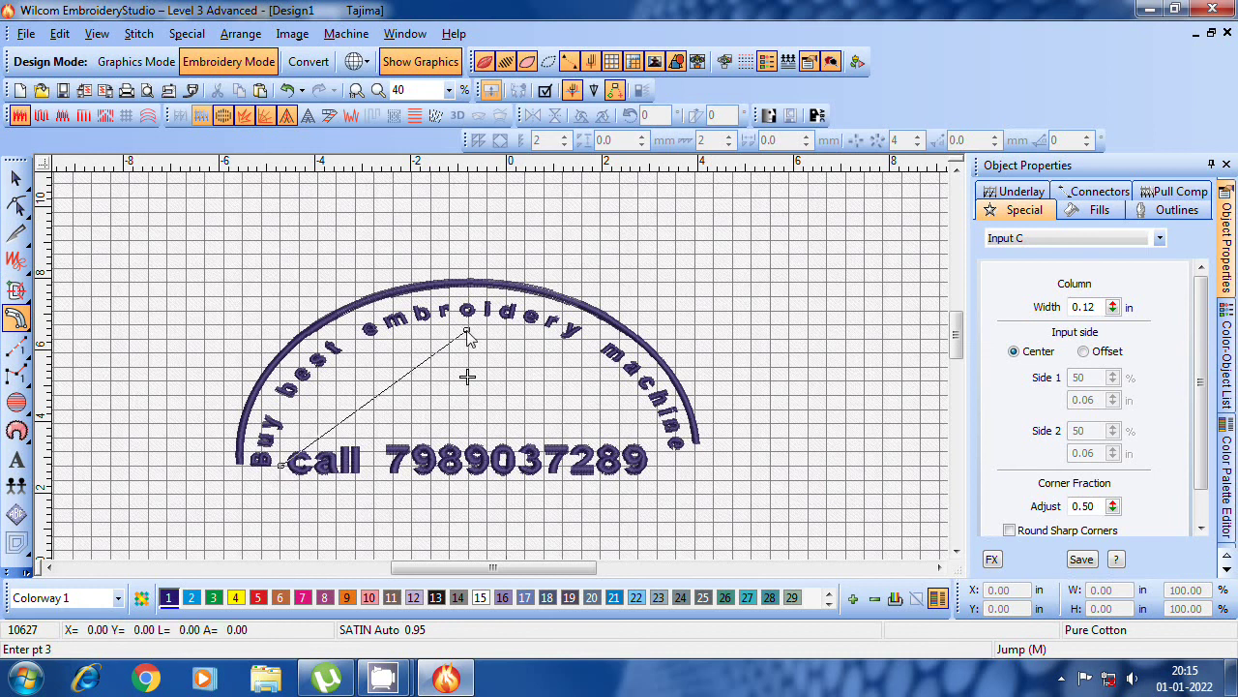
click(660, 456)
key(Return)
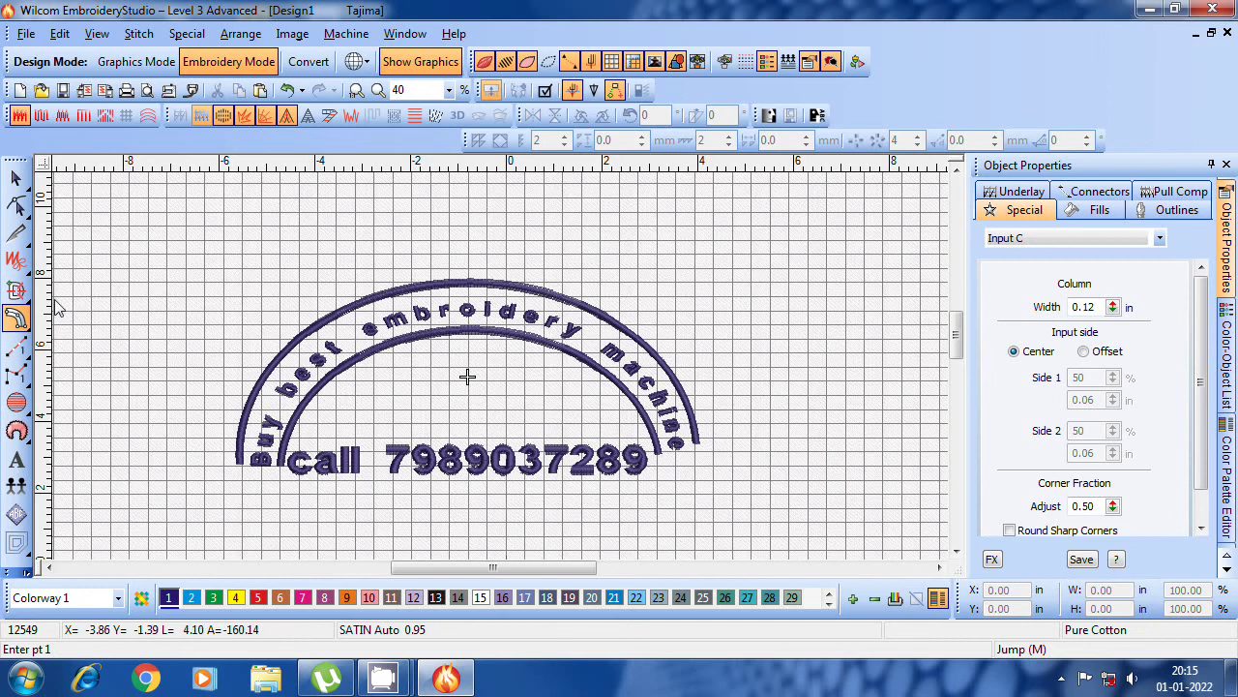
- Move the phone-number lettering down below the ends of both arcs, to about X -0.89 in, Y 1.69 in
click(16, 177)
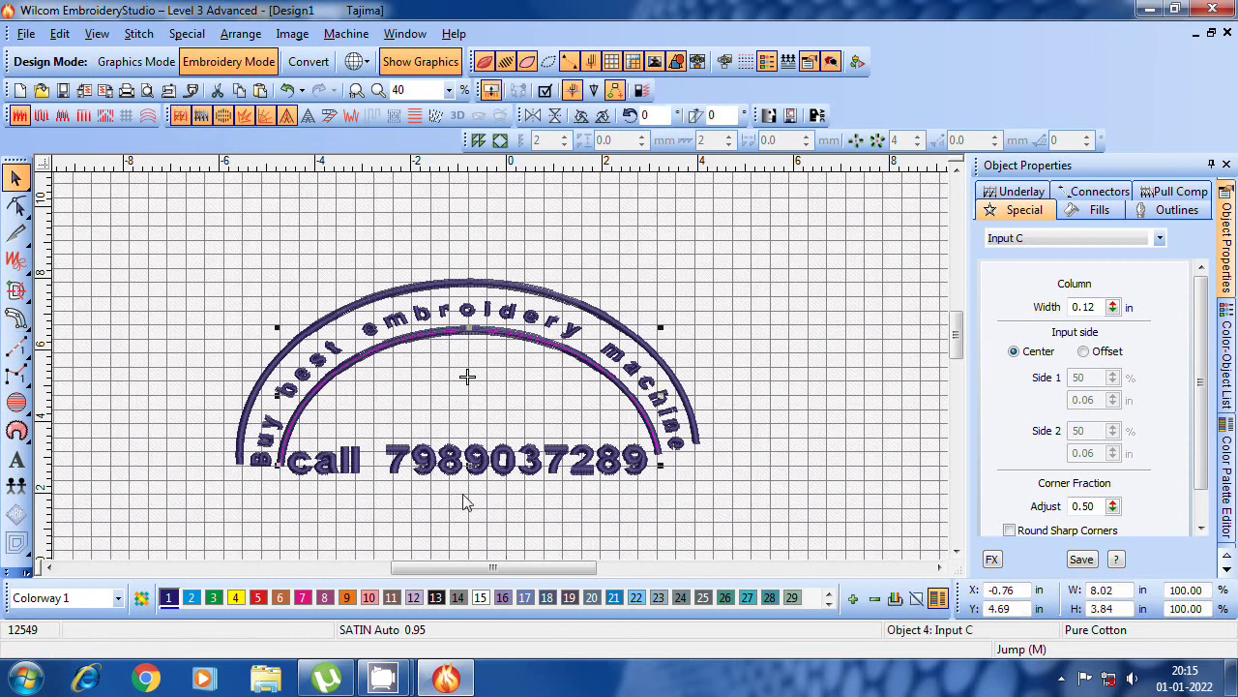
drag(461, 472, 456, 519)
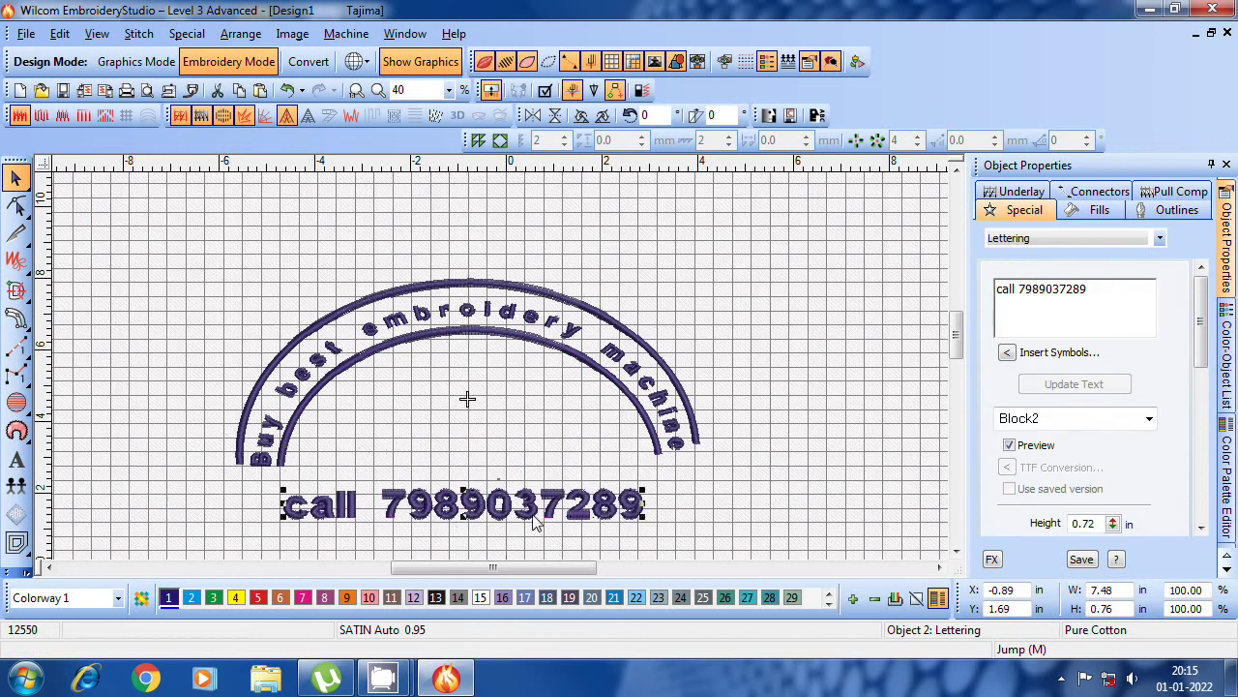
- Draw a vector rectangle around the phone-number lettering below the arcs
key(Escape)
click(27, 574)
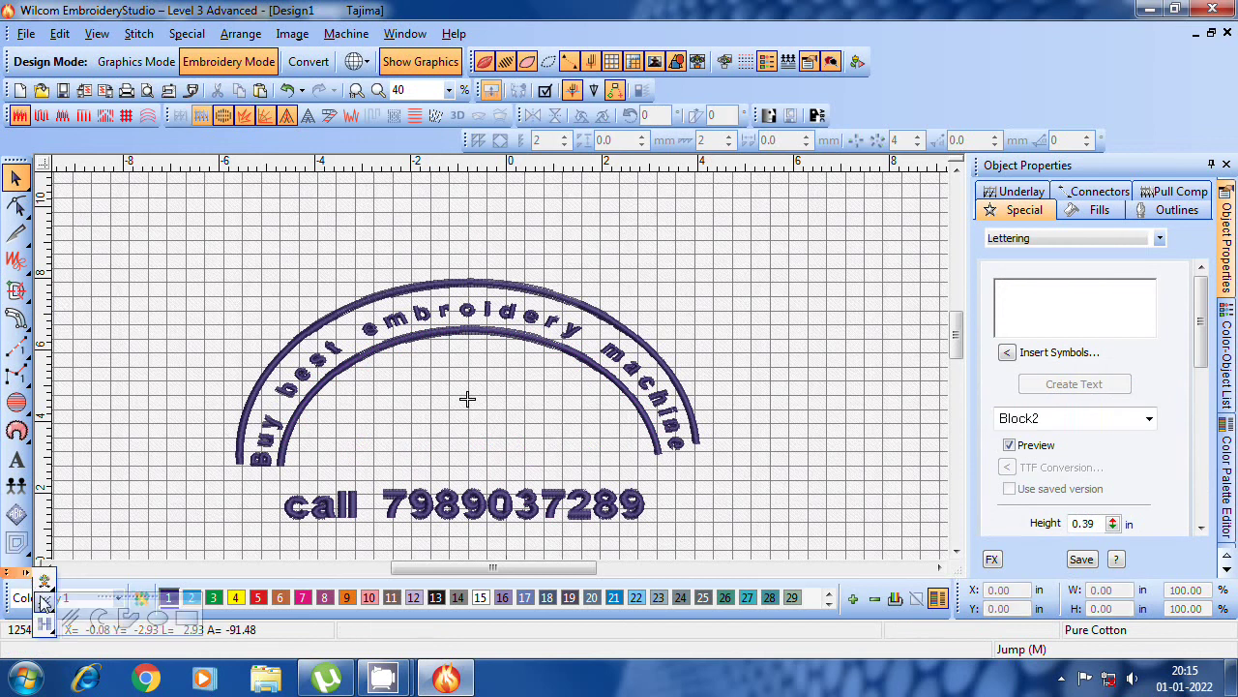
click(44, 601)
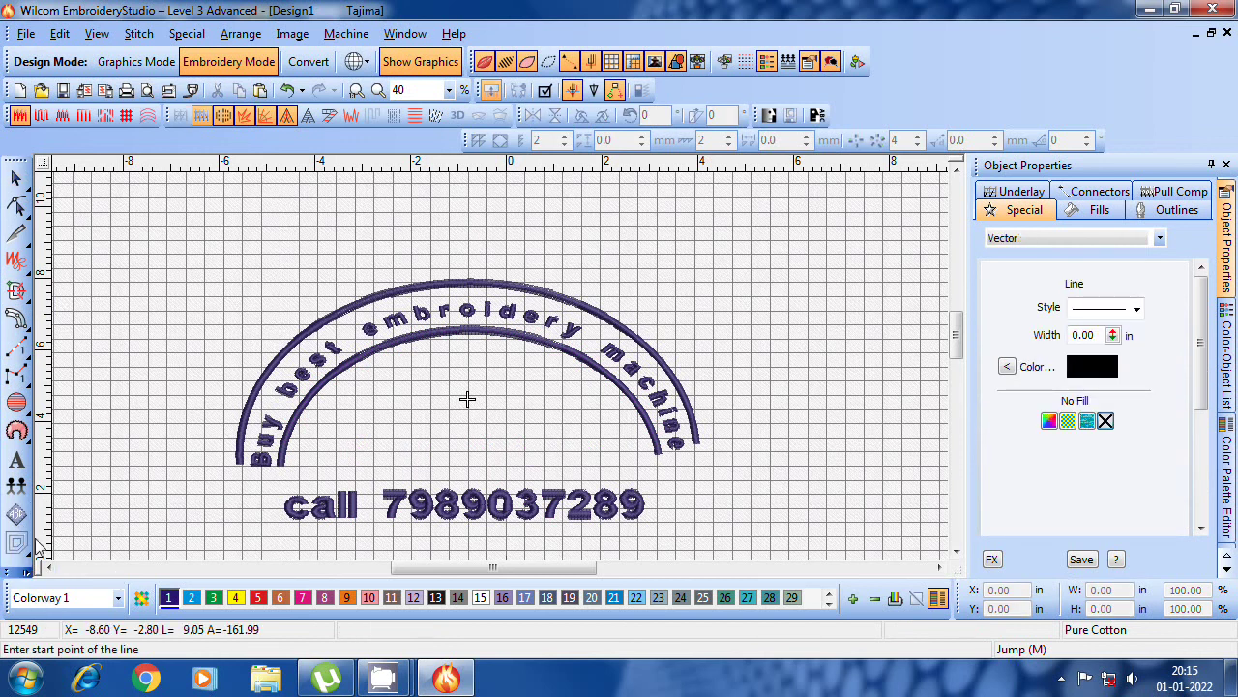
click(7, 575)
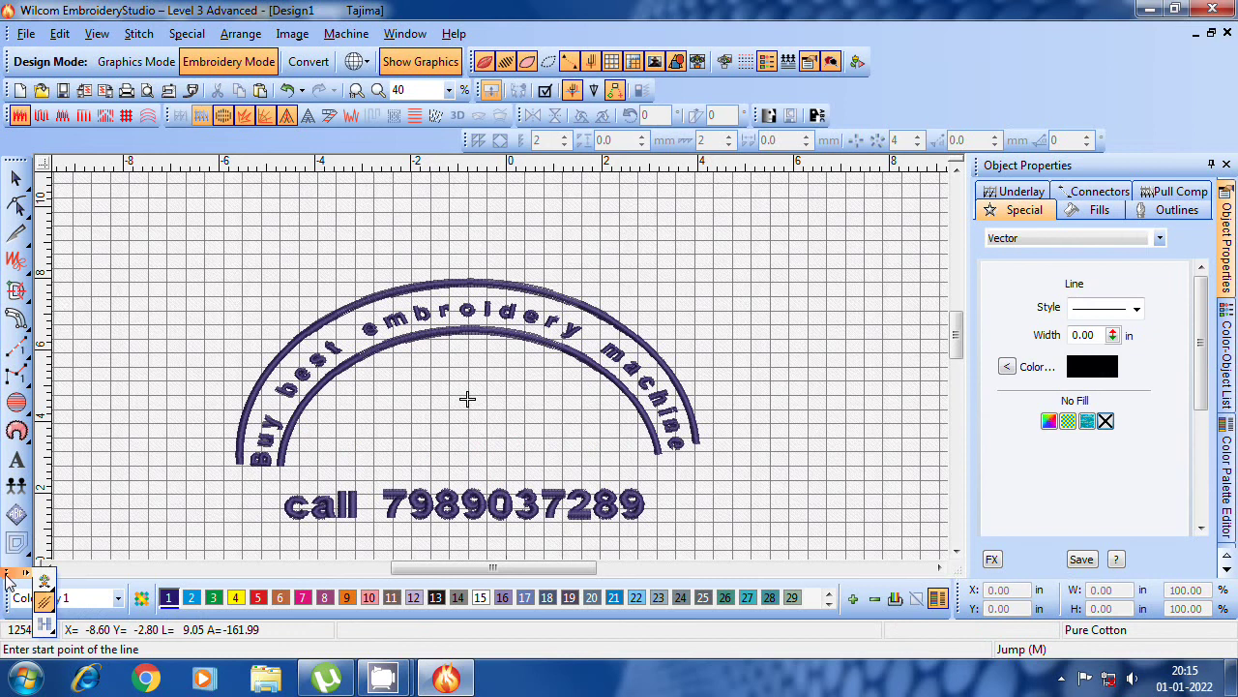
click(44, 618)
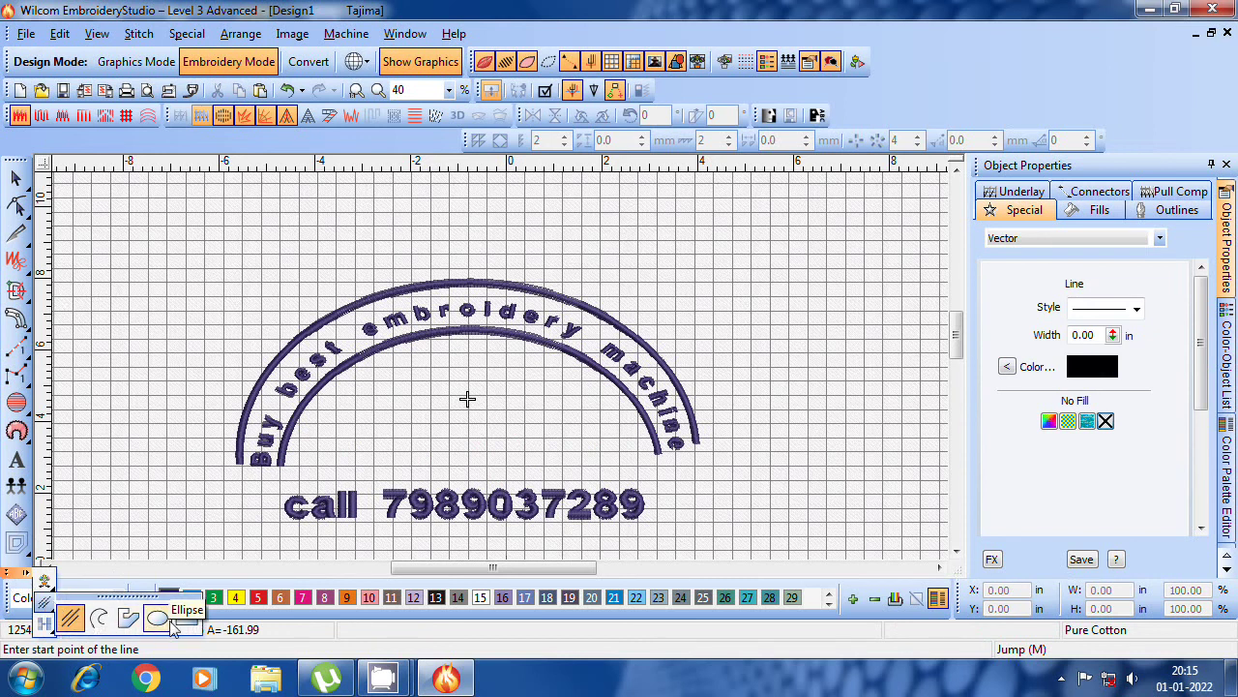
click(186, 618)
click(278, 491)
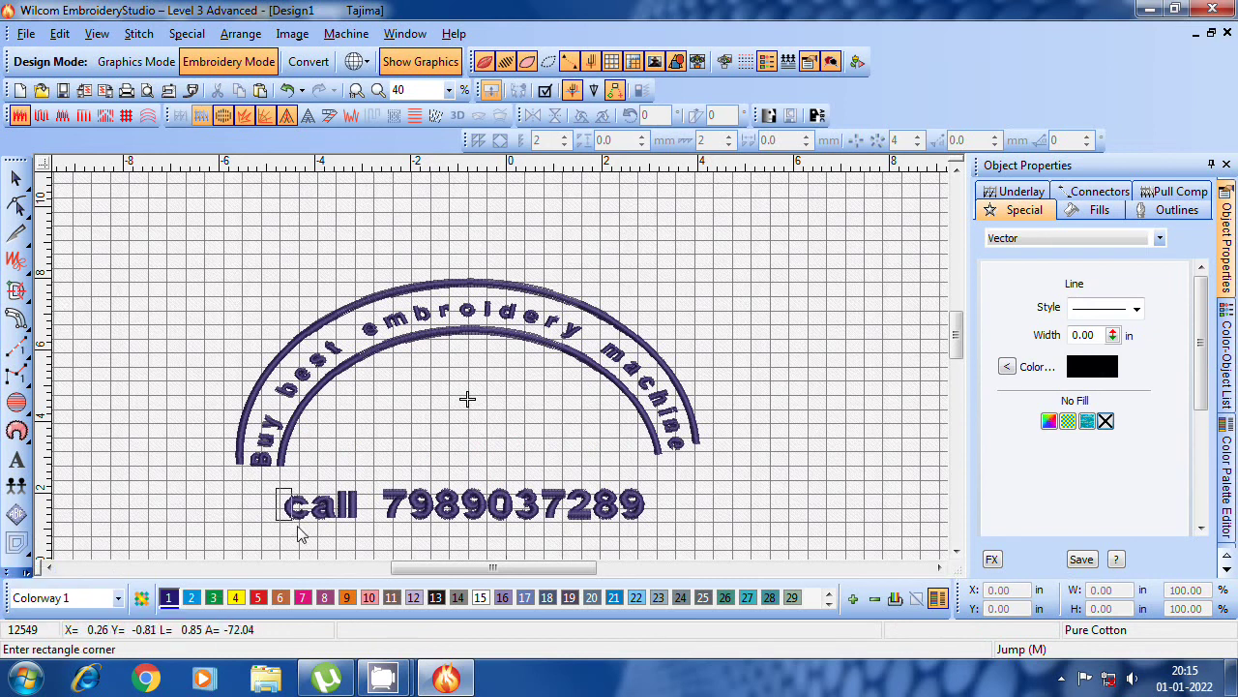
click(658, 528)
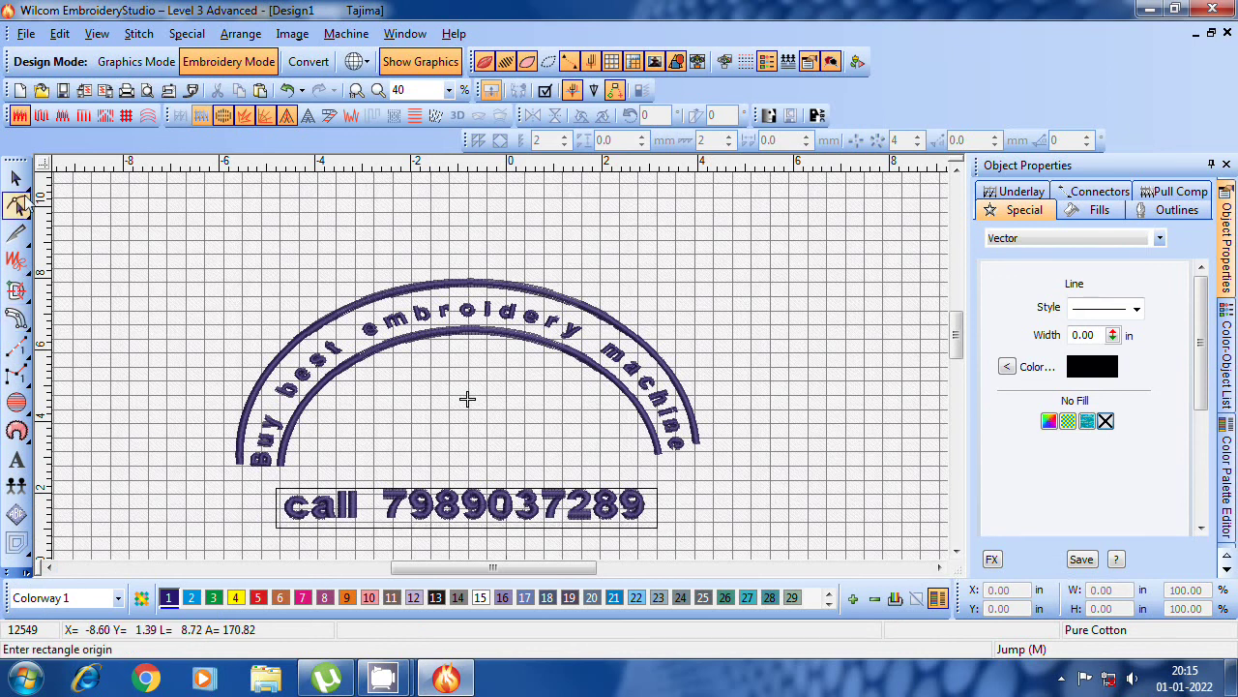
- Stretch the rectangle's upper and lower edges slightly outward so it is about 7.98 in wide and 1.32 in high
click(16, 177)
drag(468, 490, 470, 484)
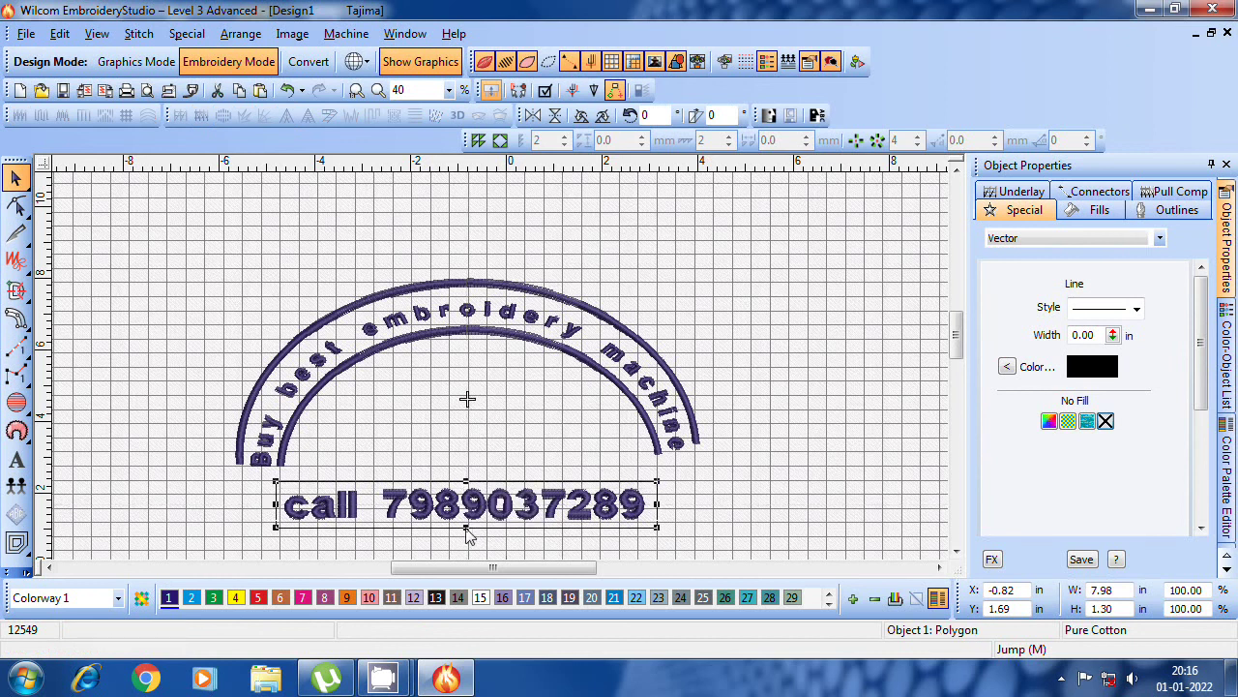
drag(465, 529, 466, 529)
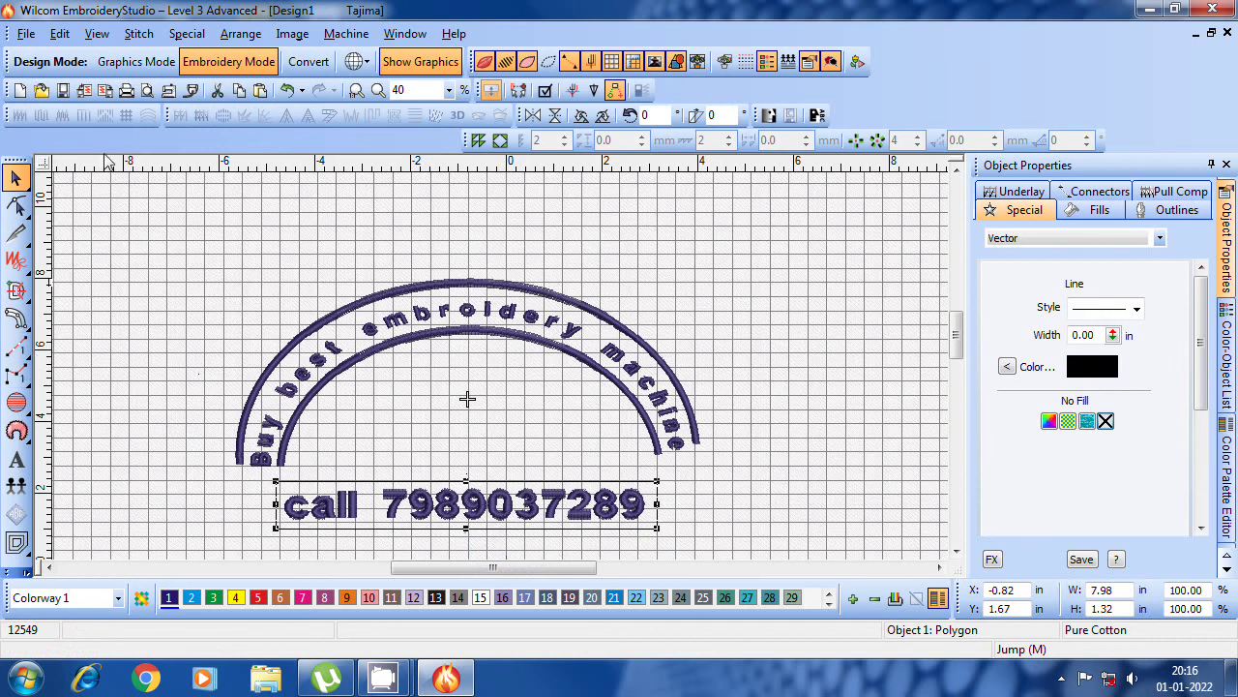
- Offset the rectangle as one Input C object with a 0.00 mm fixed offset, giving the phone-number line a satin border
click(16, 541)
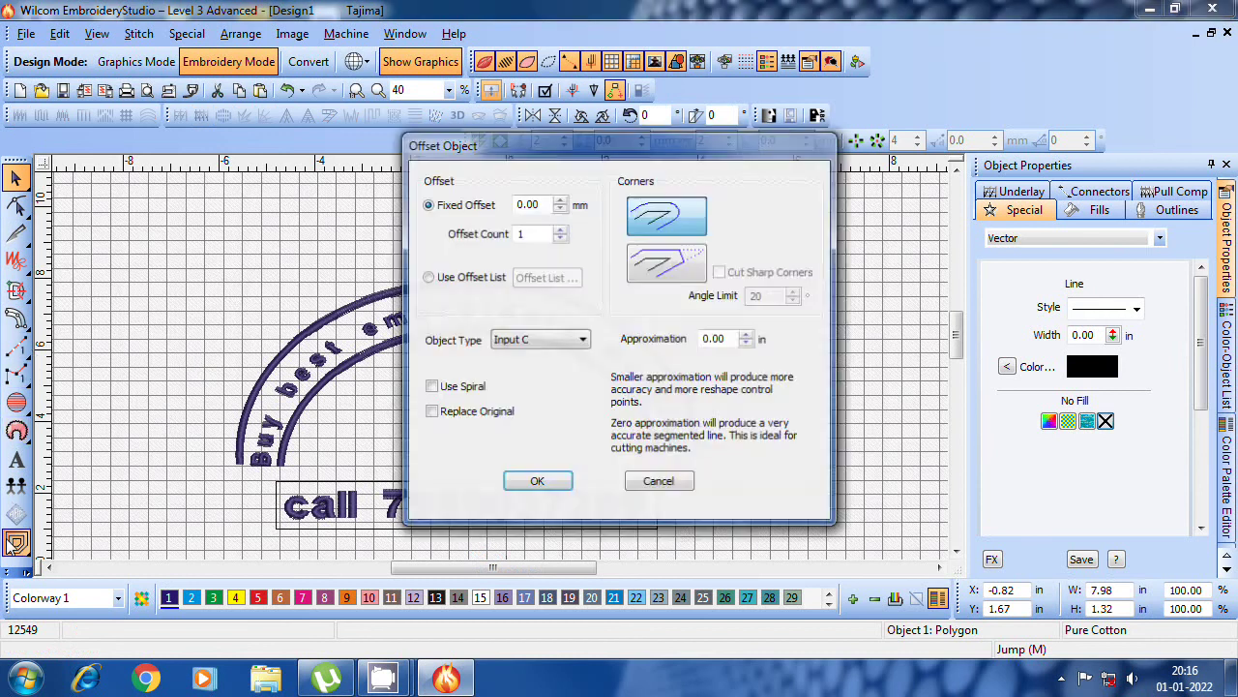
click(534, 483)
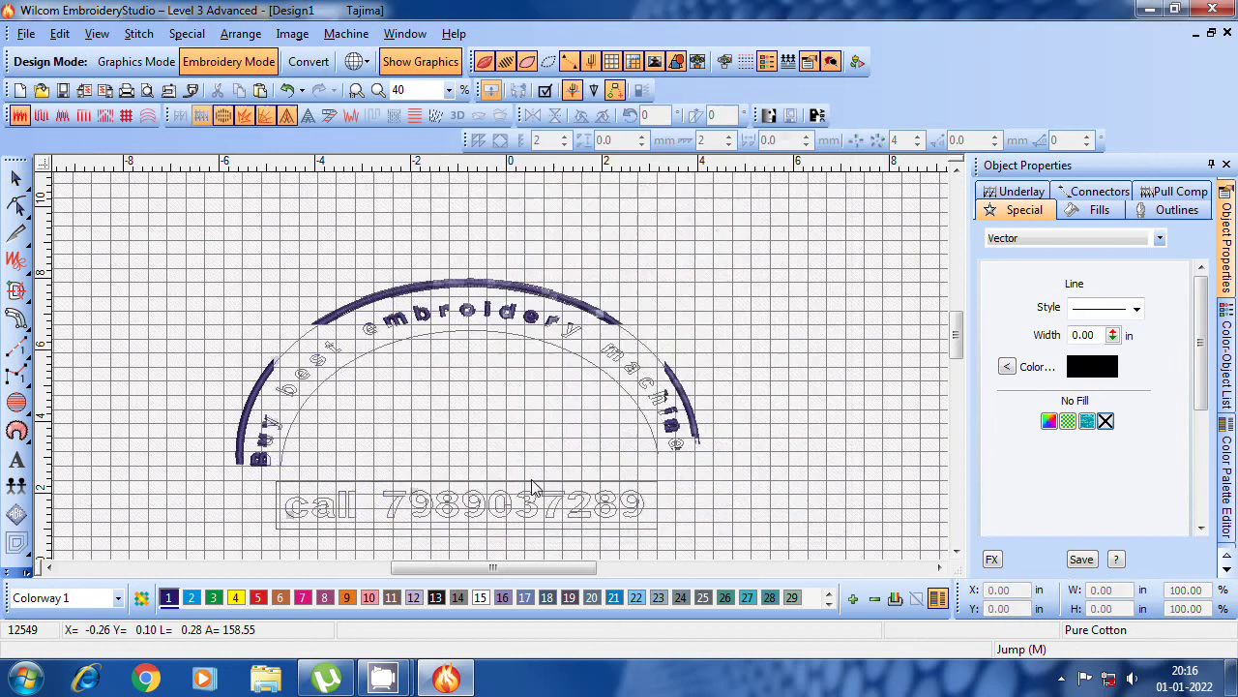
click(16, 177)
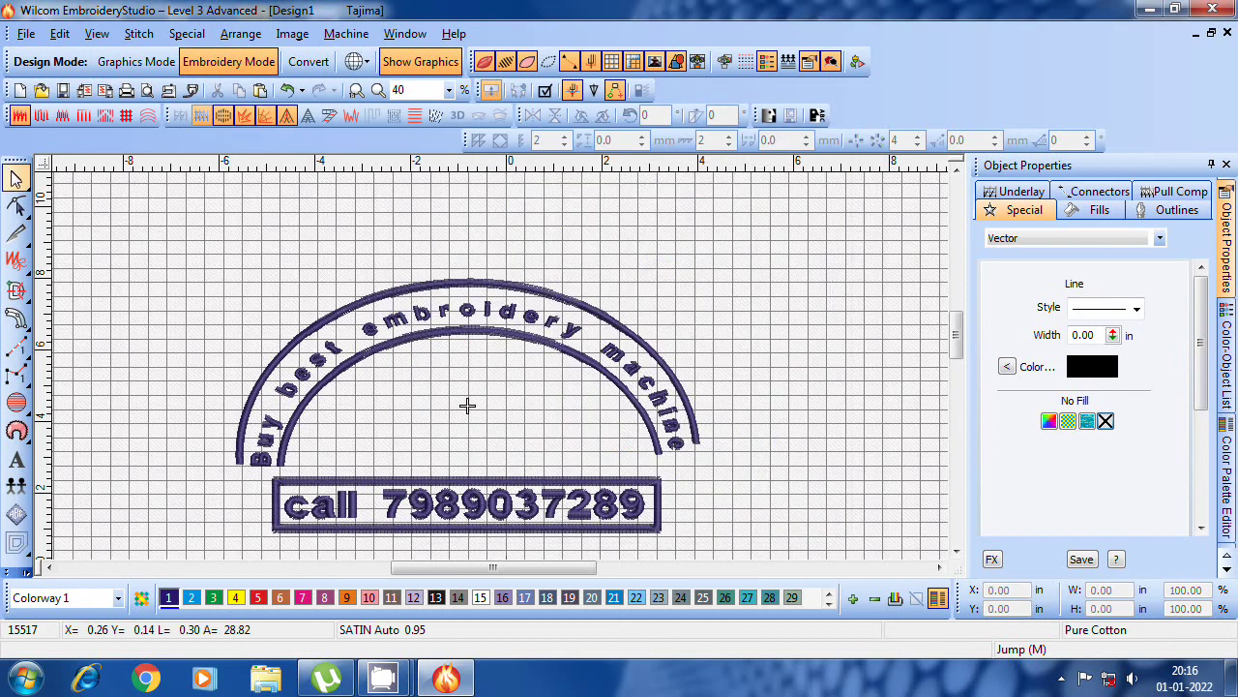
- Shrink the framed phone-number line to about 7.09 in wide and move it up close under the arcs' ends
scroll(894, 559, down, 2)
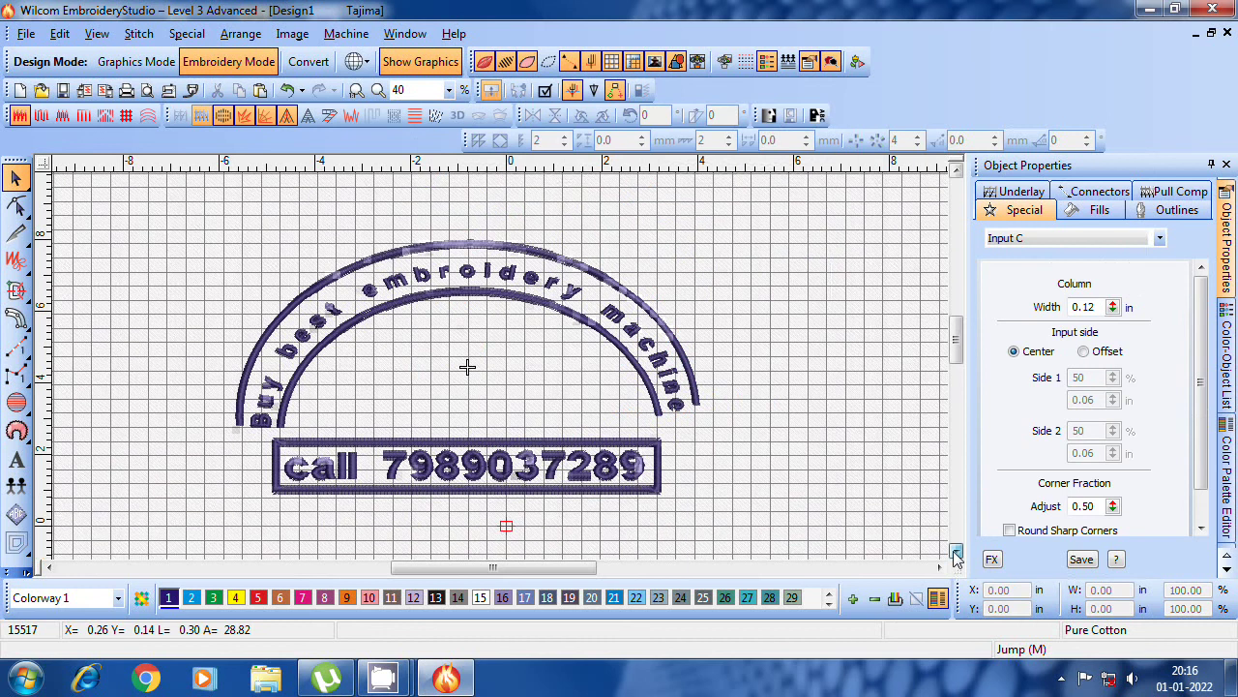
drag(827, 503, 218, 397)
drag(402, 419, 417, 397)
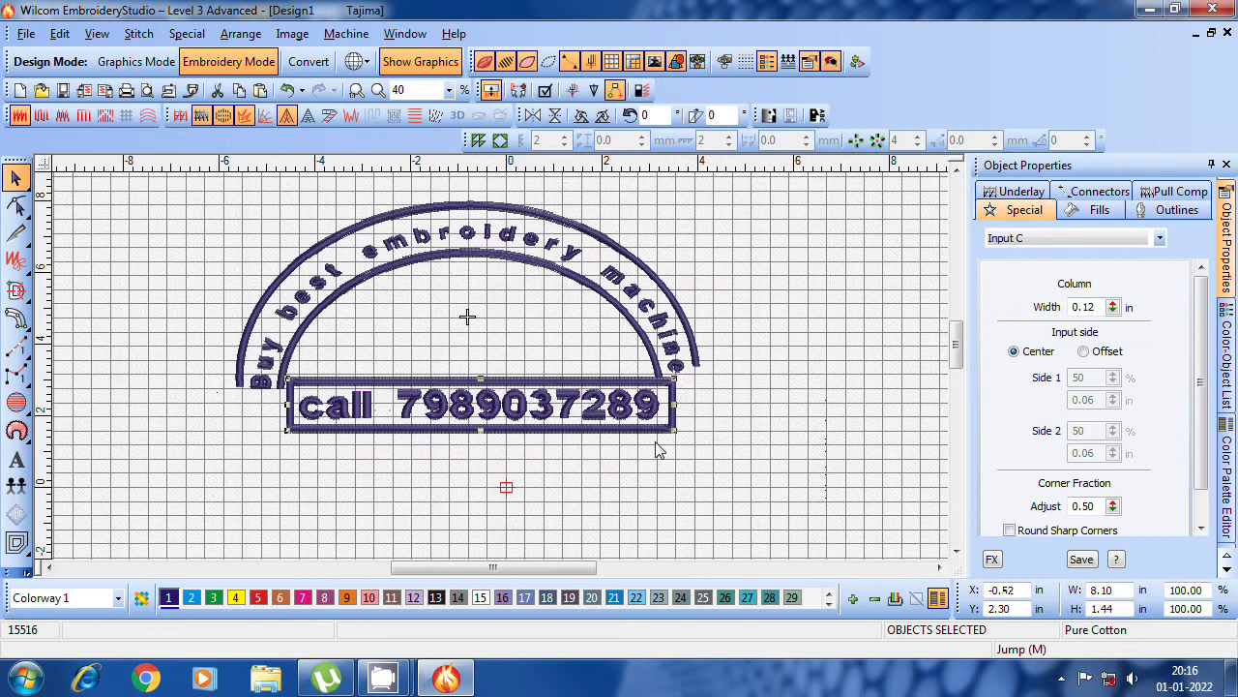
mouse_move(676, 380)
mouse_down()
mouse_move(645, 386)
mouse_move(665, 389)
mouse_up()
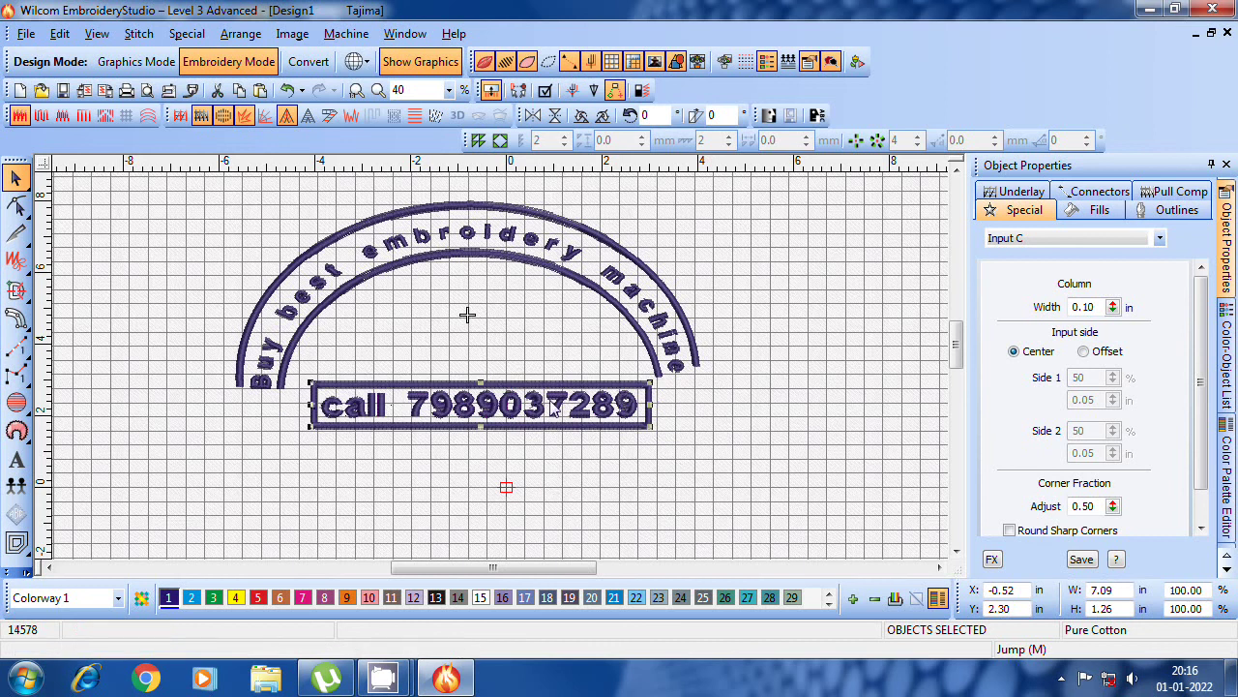
drag(554, 406, 530, 397)
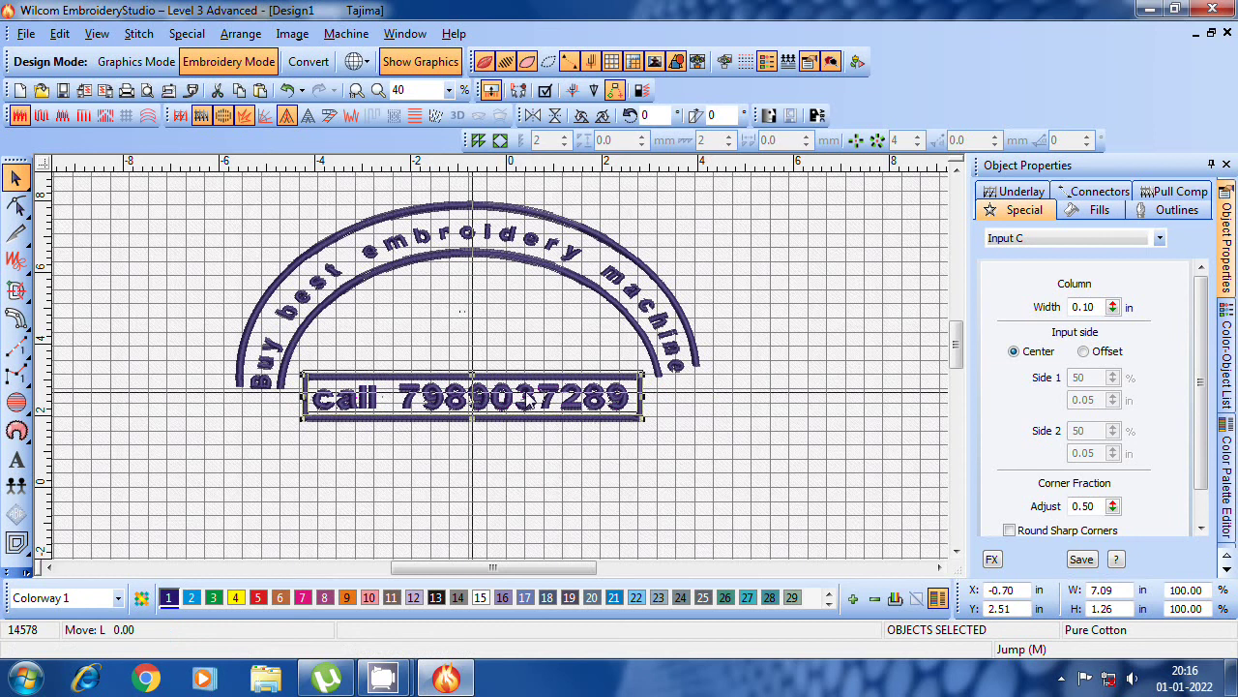
key(Escape)
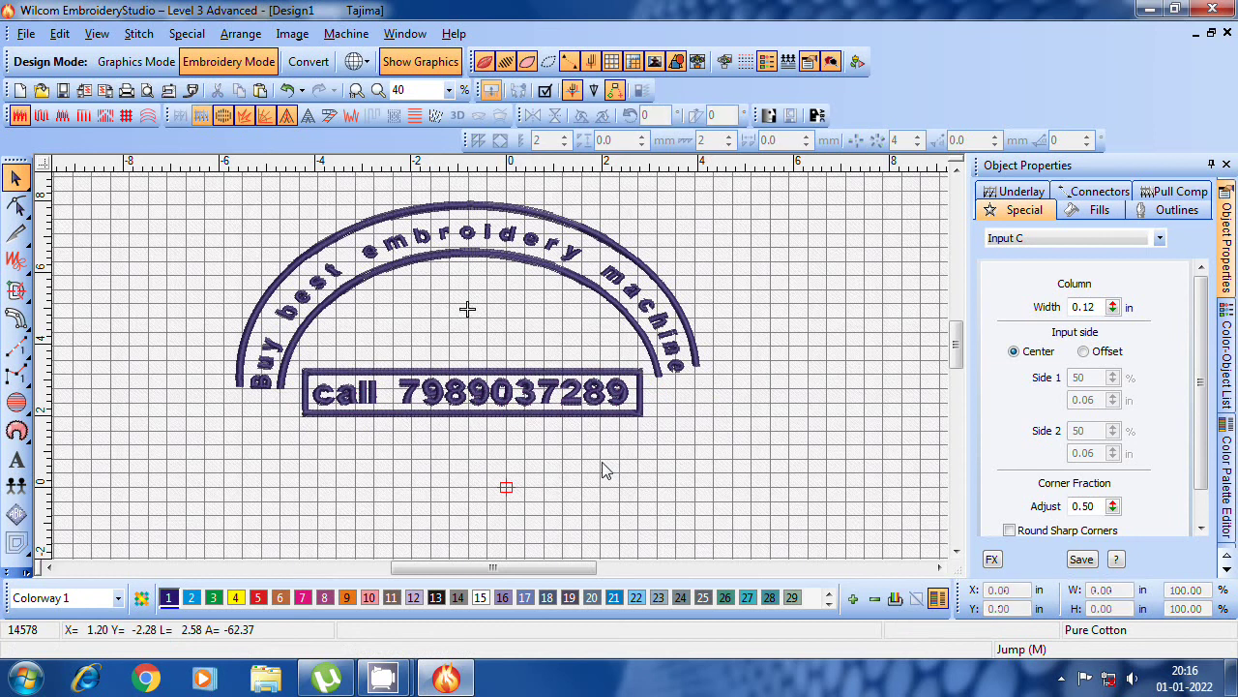
- Delete every object in the design to leave an empty canvas
scroll(605, 469, up, 2)
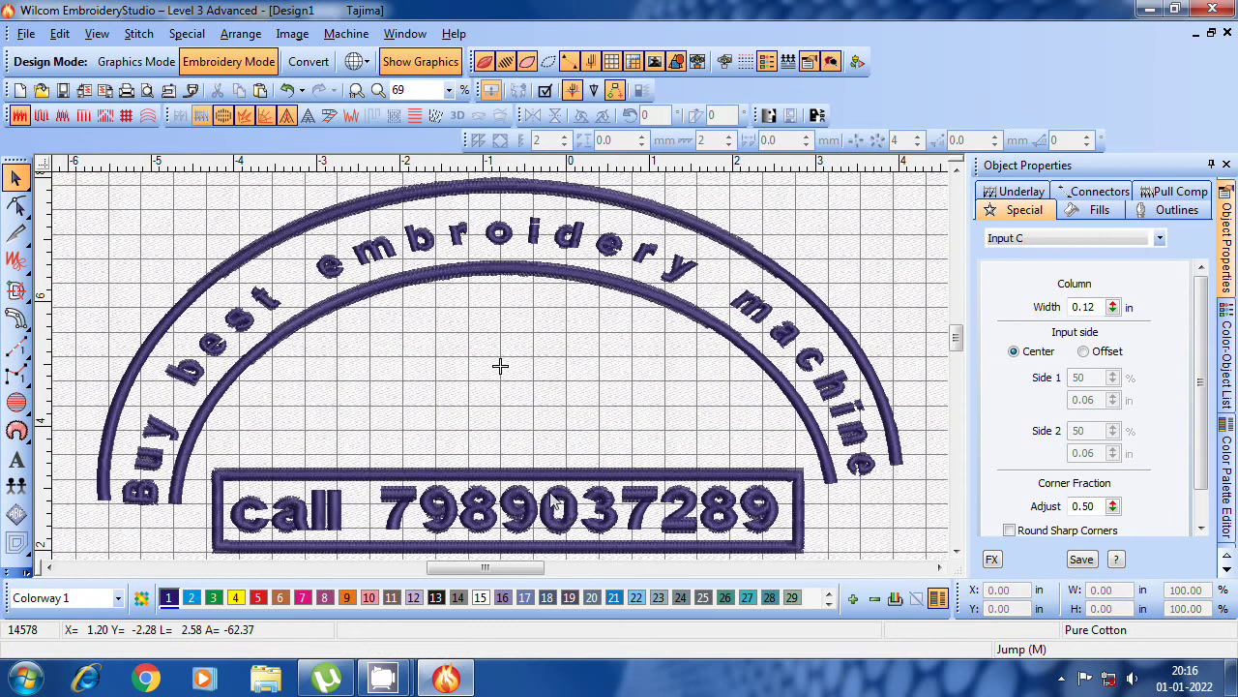
scroll(501, 482, down, 2)
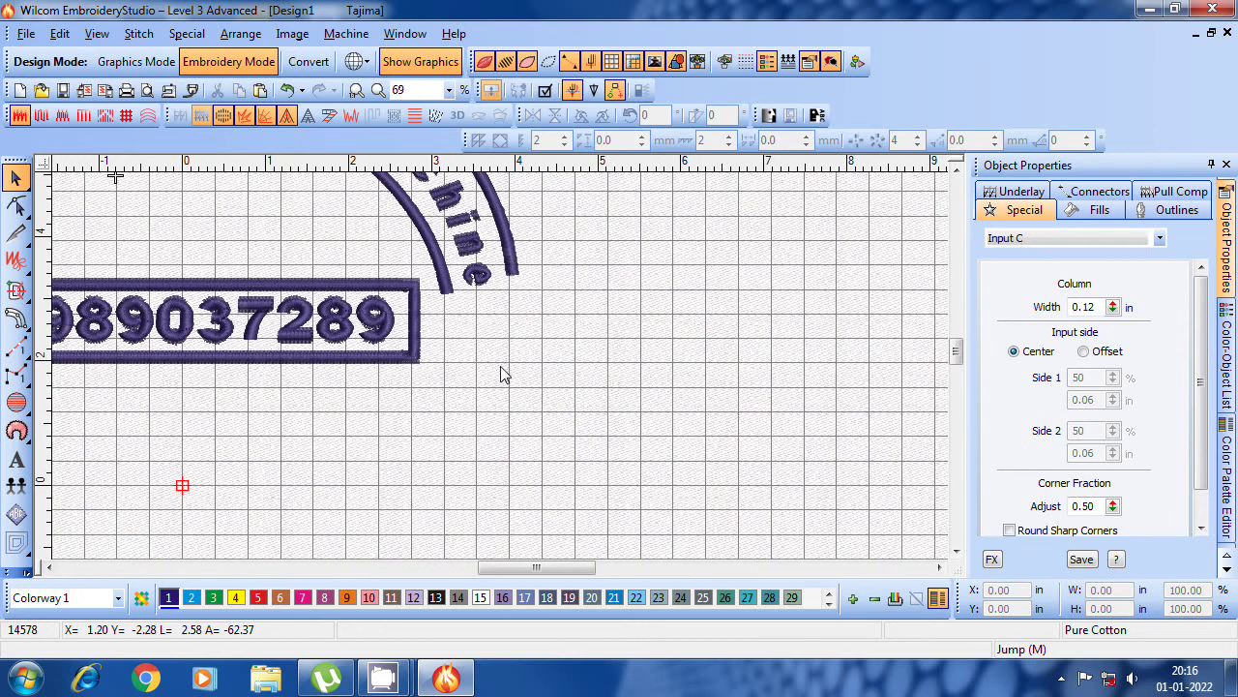
key(0)
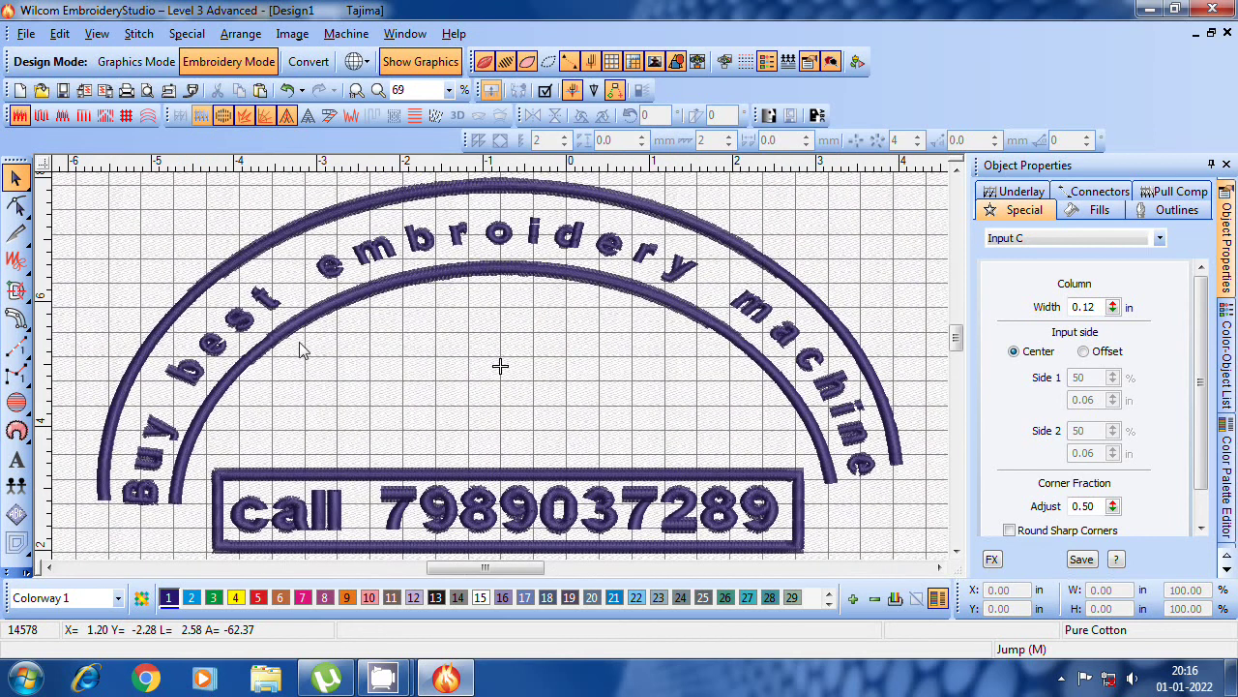
key(ctrl+a)
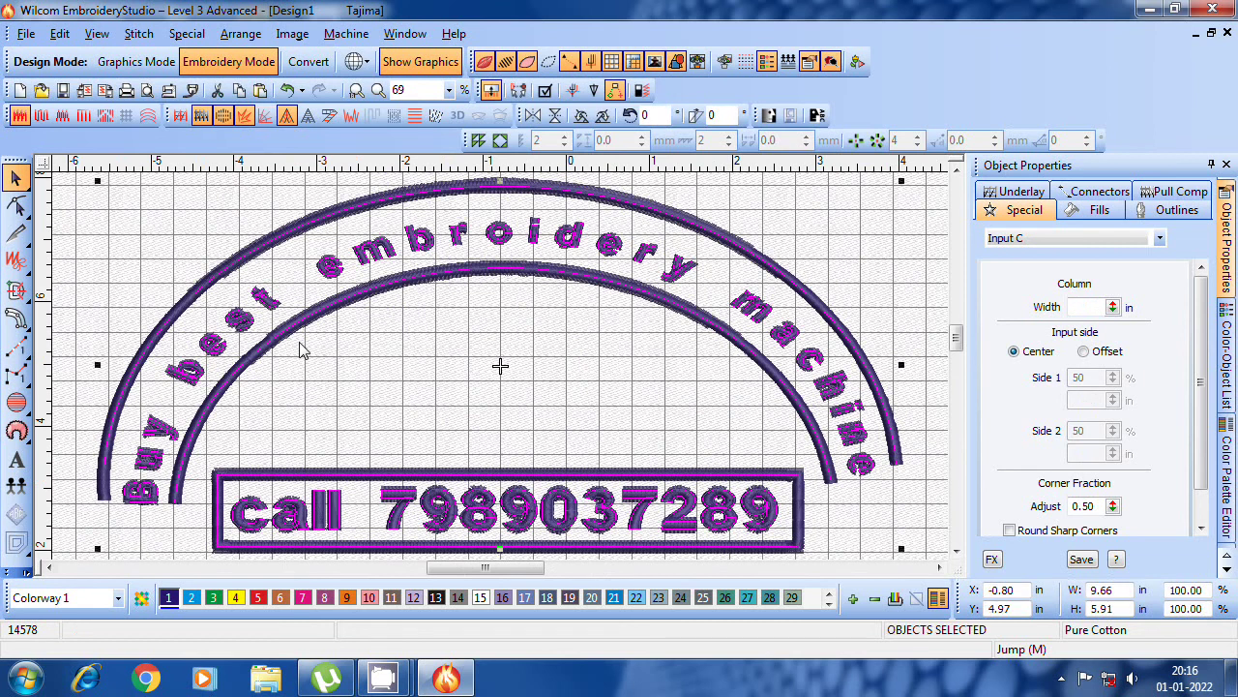
key(Delete)
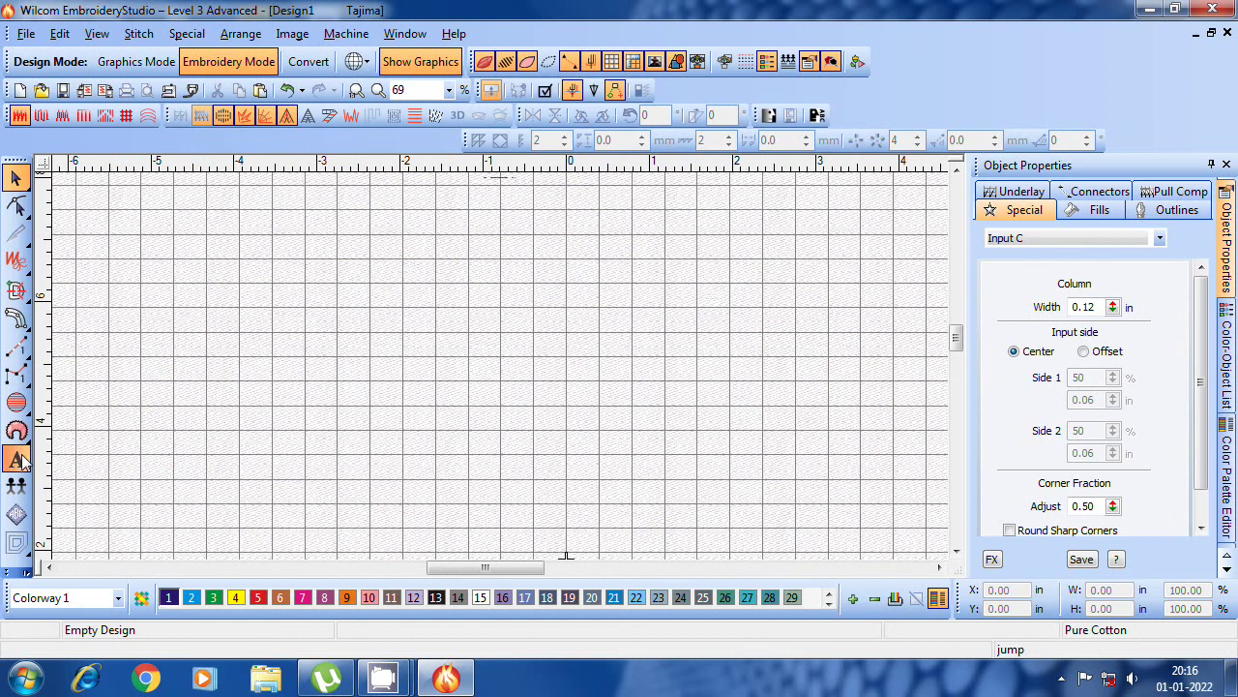
- Add the lettering "Raunak embroidery" in the Block2 font on the empty canvas
click(17, 461)
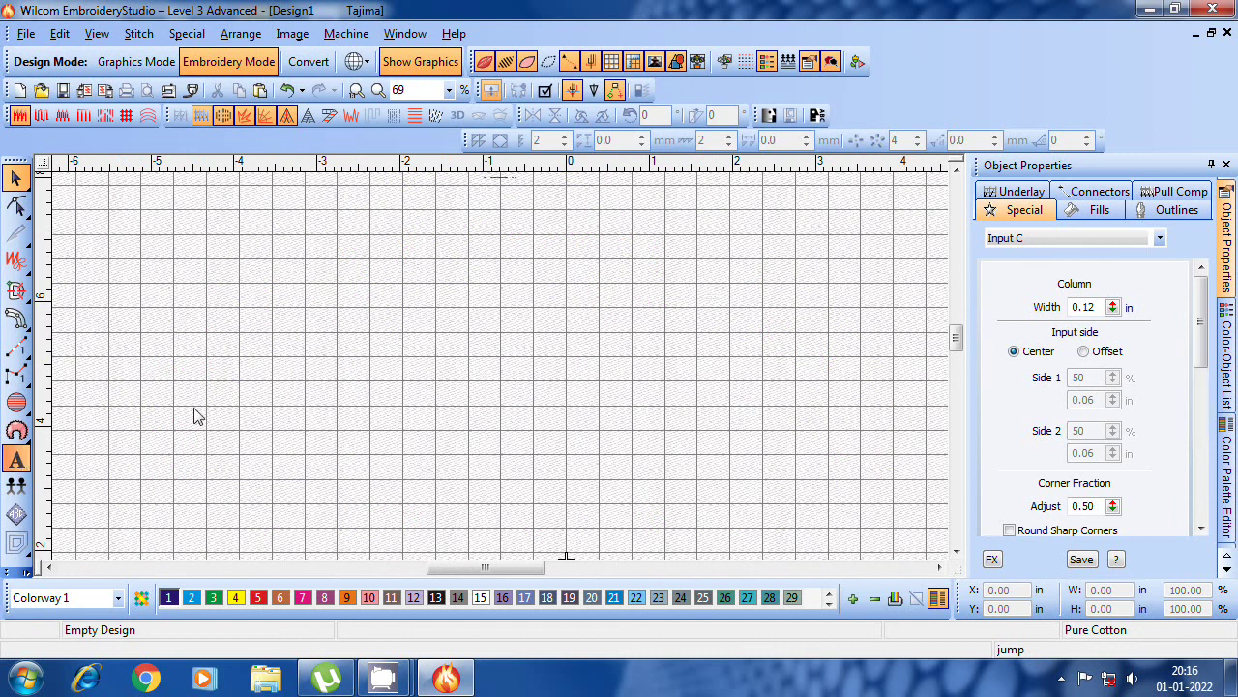
click(335, 387)
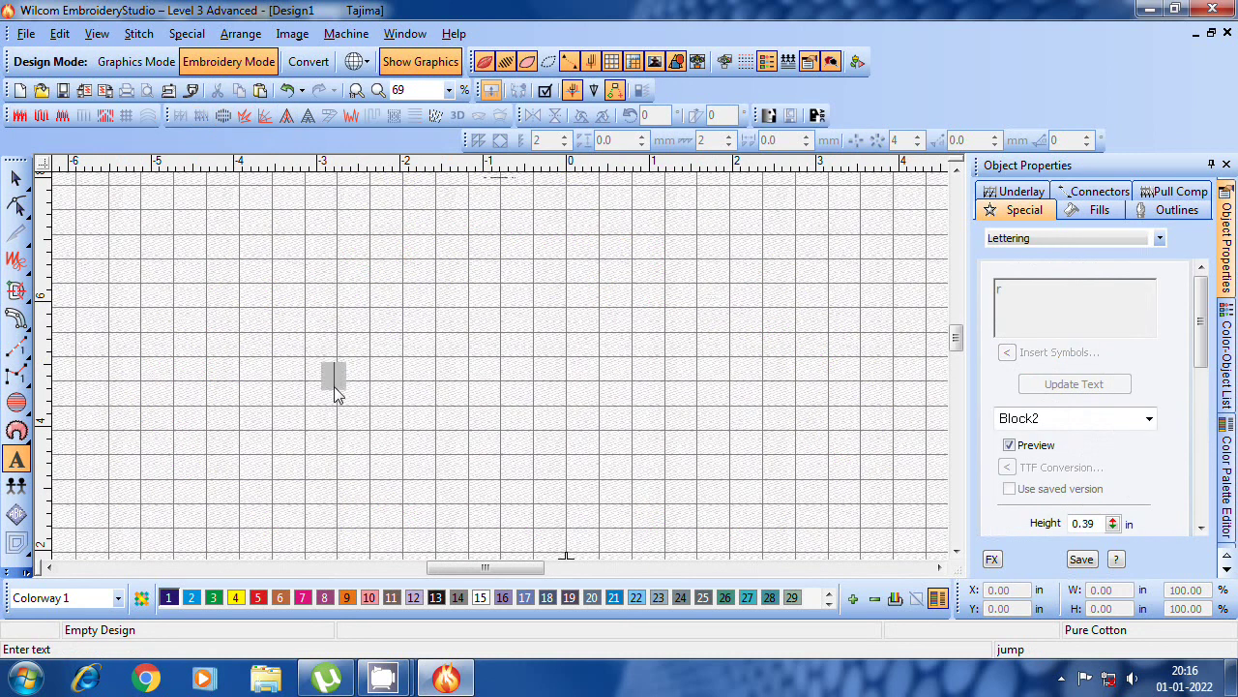
text(Raunak )
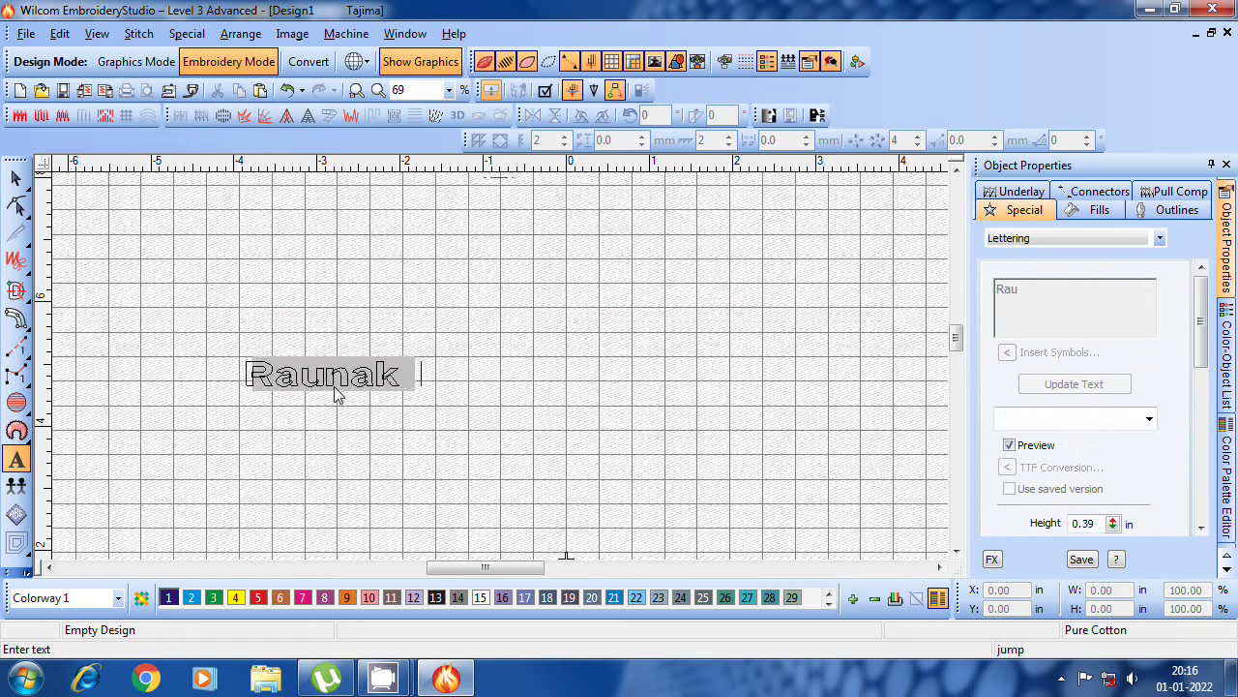
text(embroi)
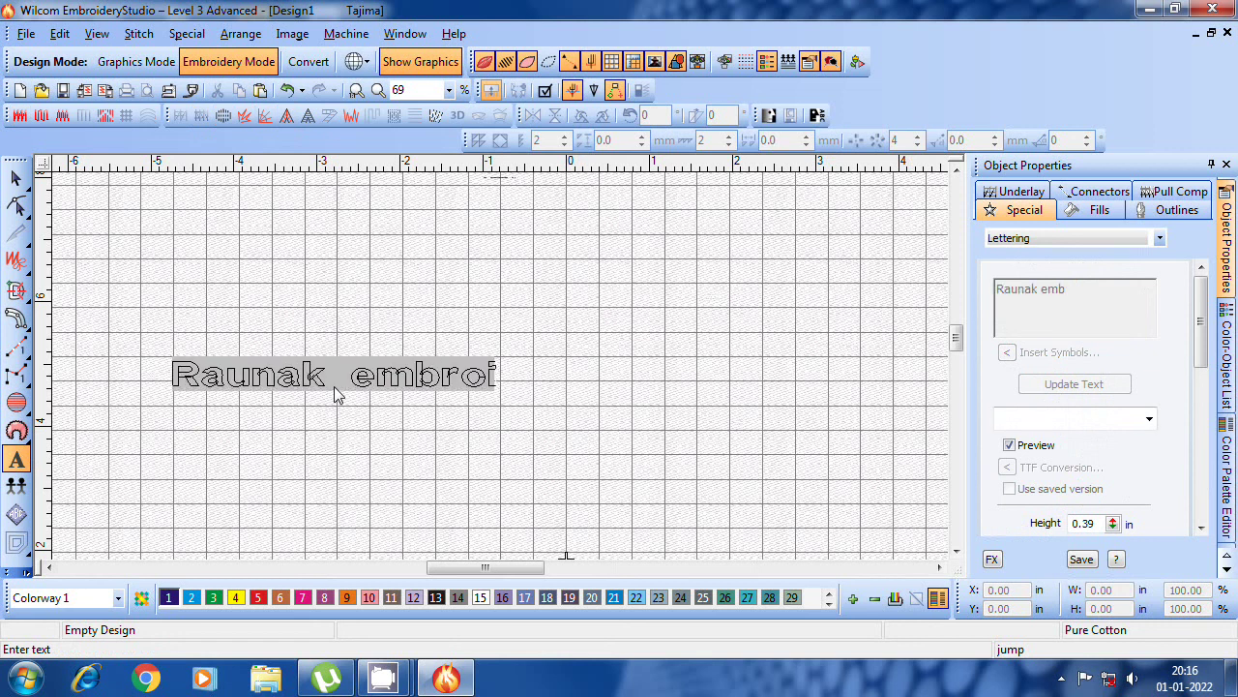
text(dery)
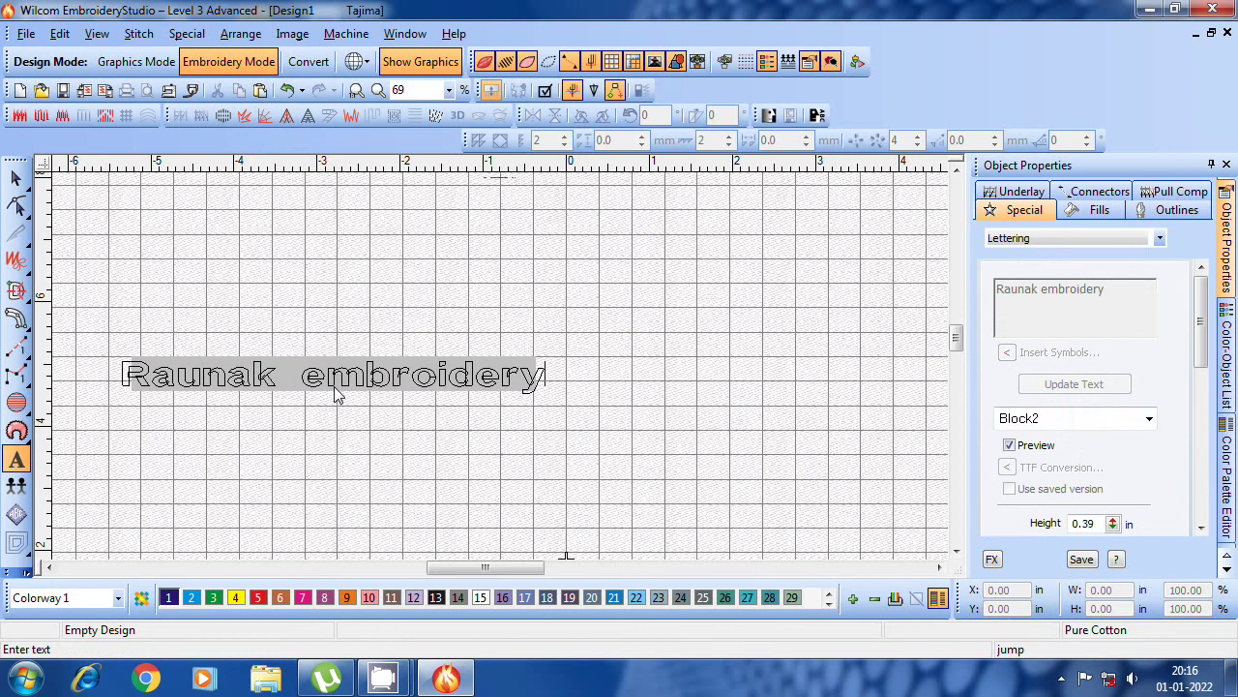
key(Return)
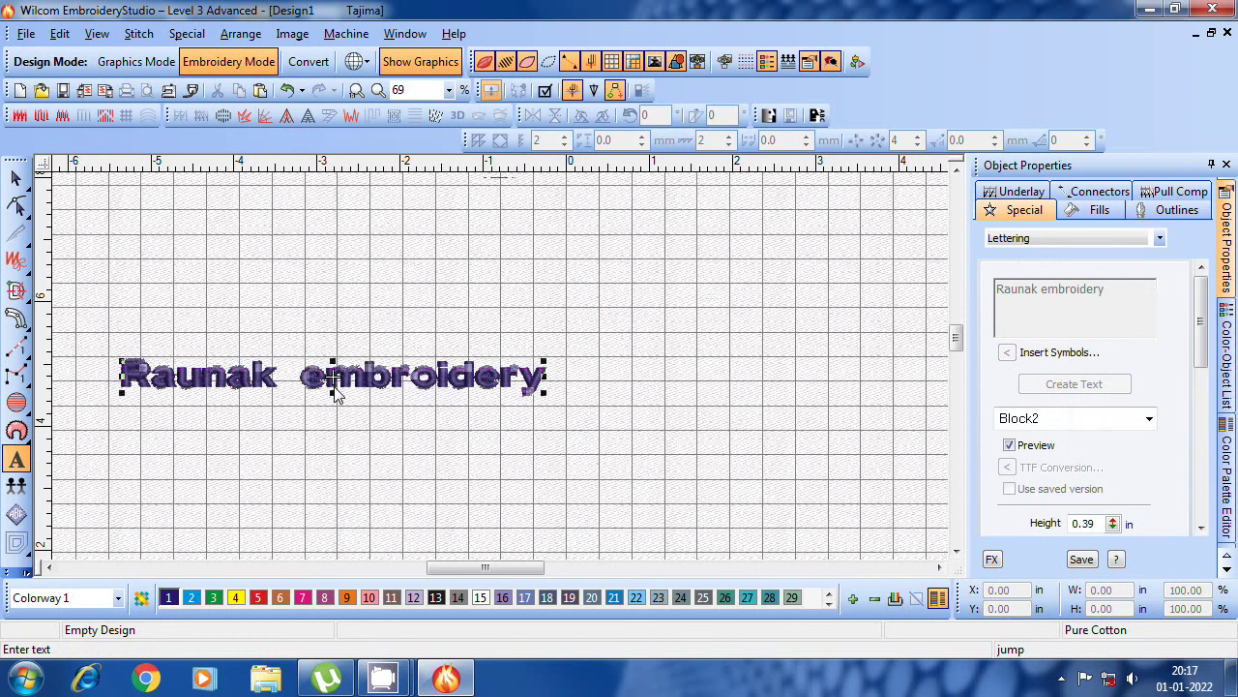
key(Escape)
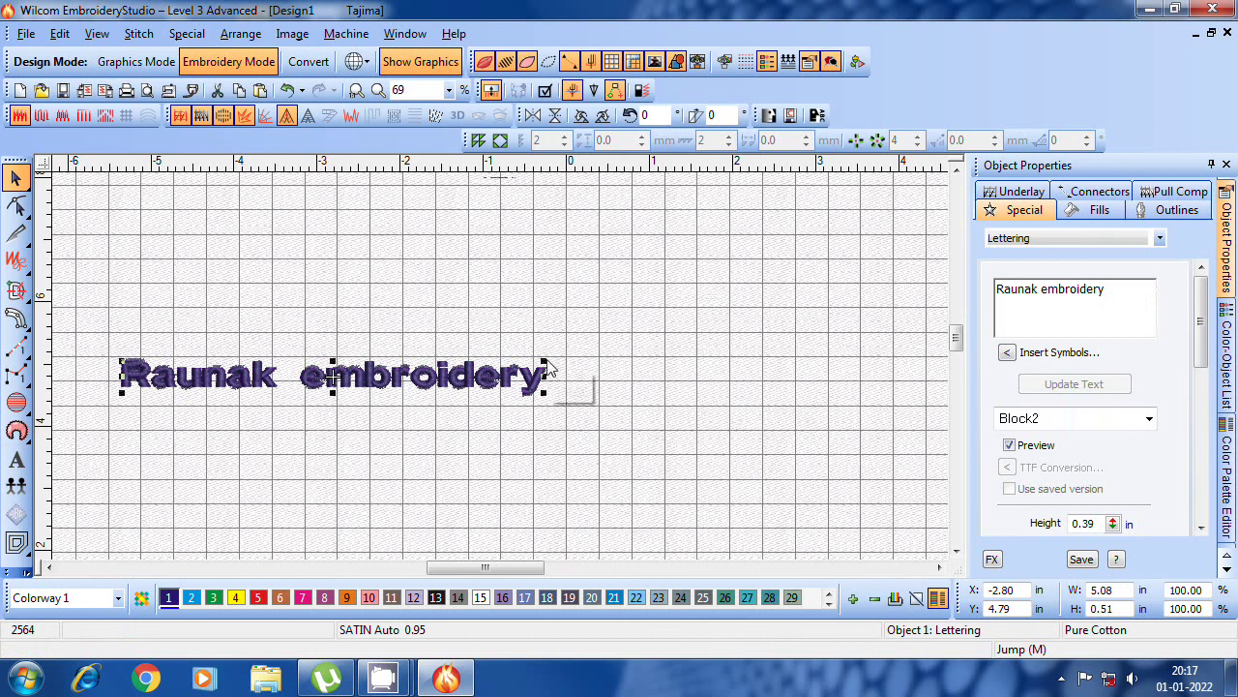
- Enlarge the lettering to about 6.73 in wide and move it to about X -0.64 in, Y 5.49 in
drag(545, 365, 614, 334)
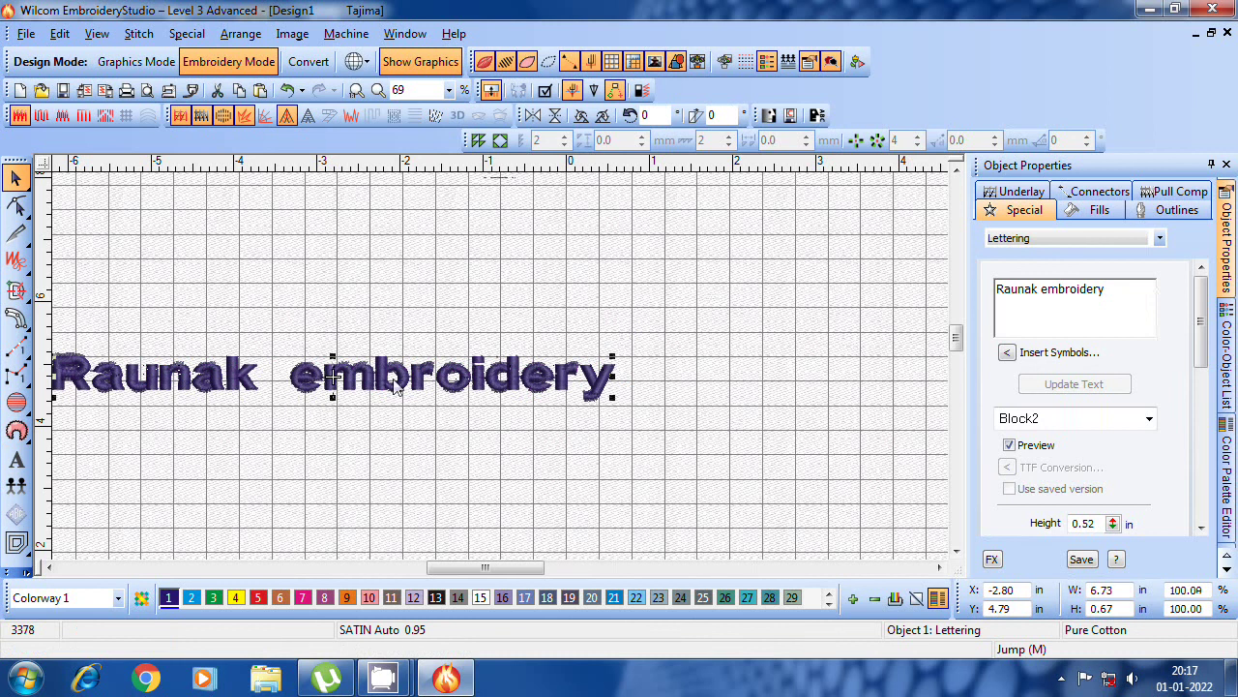
drag(395, 385, 575, 342)
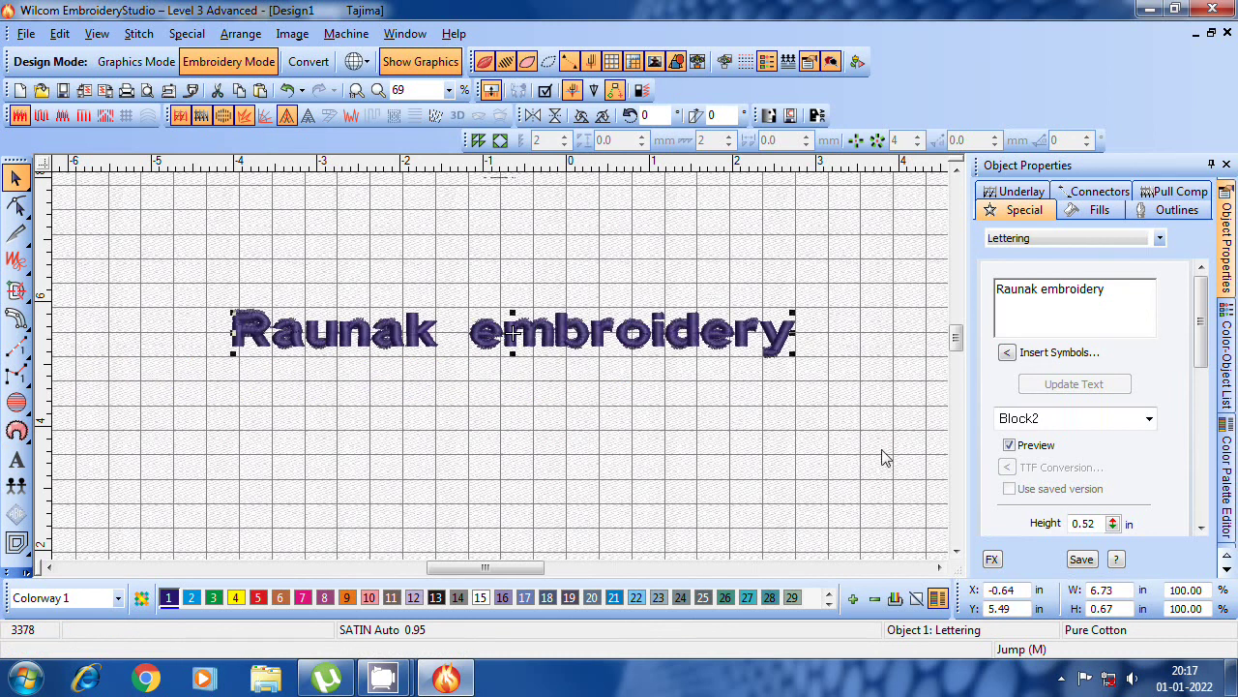
- Set the lettering's baseline to Arc CW in its object properties, with centered justification
right_click(536, 346)
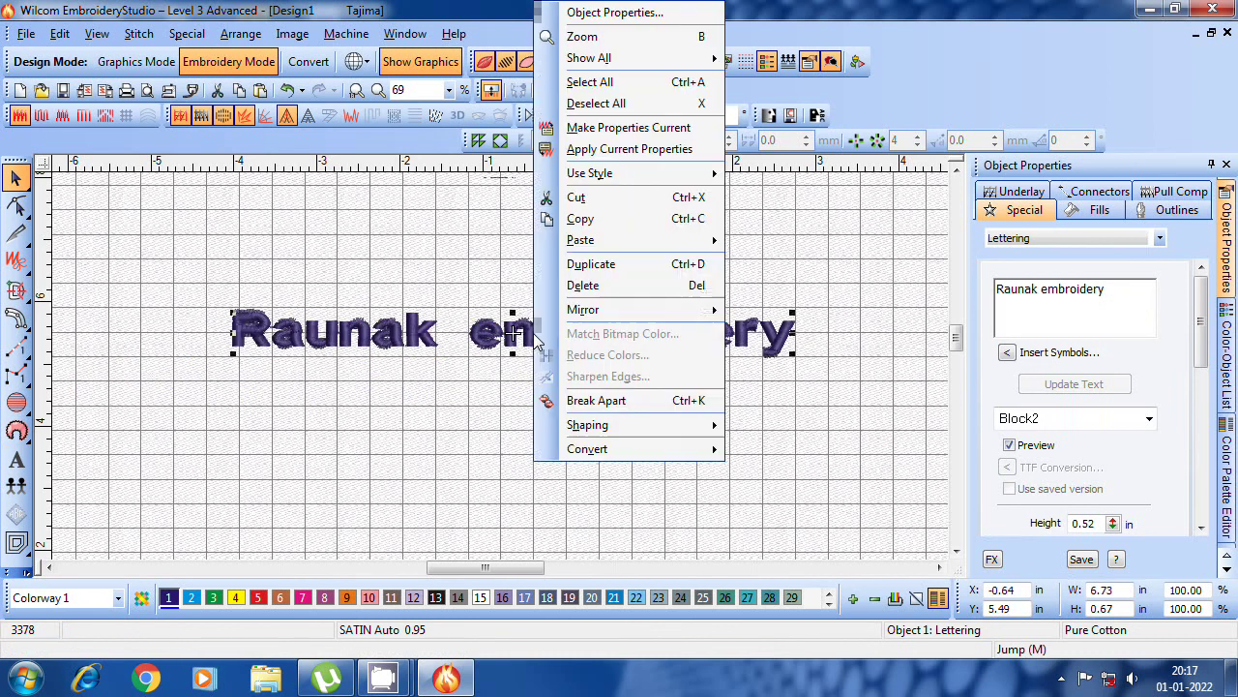
click(605, 13)
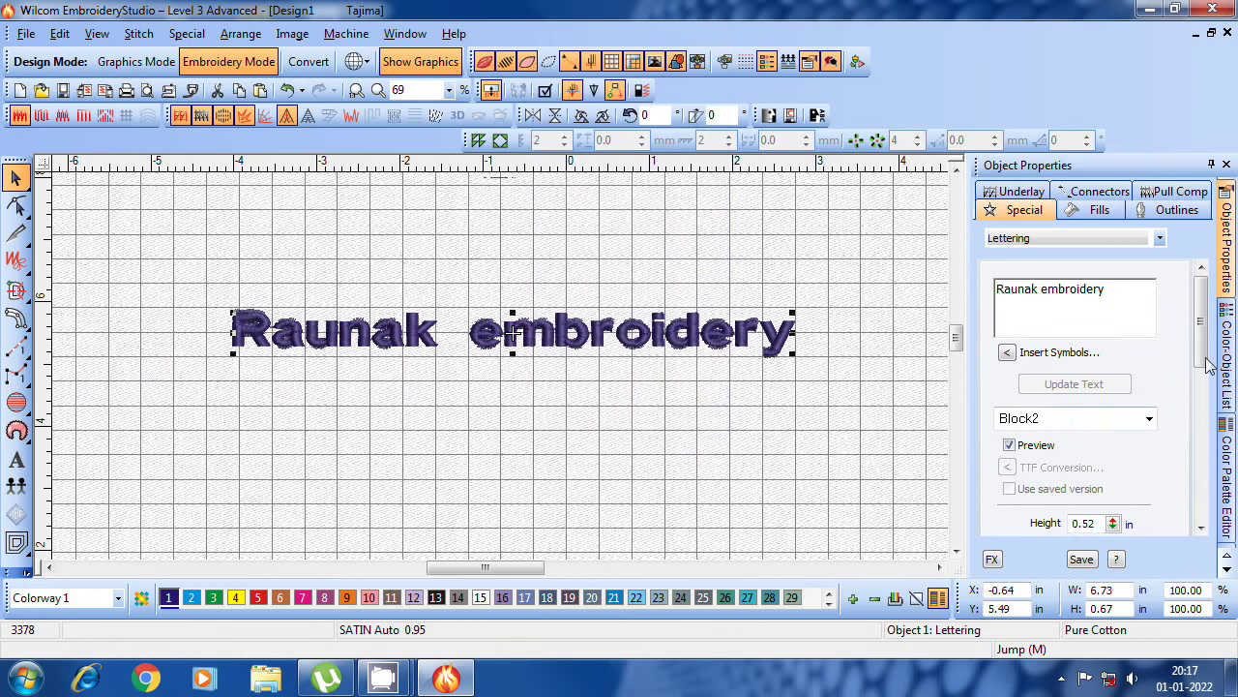
scroll(1204, 365, down, 5)
click(1115, 413)
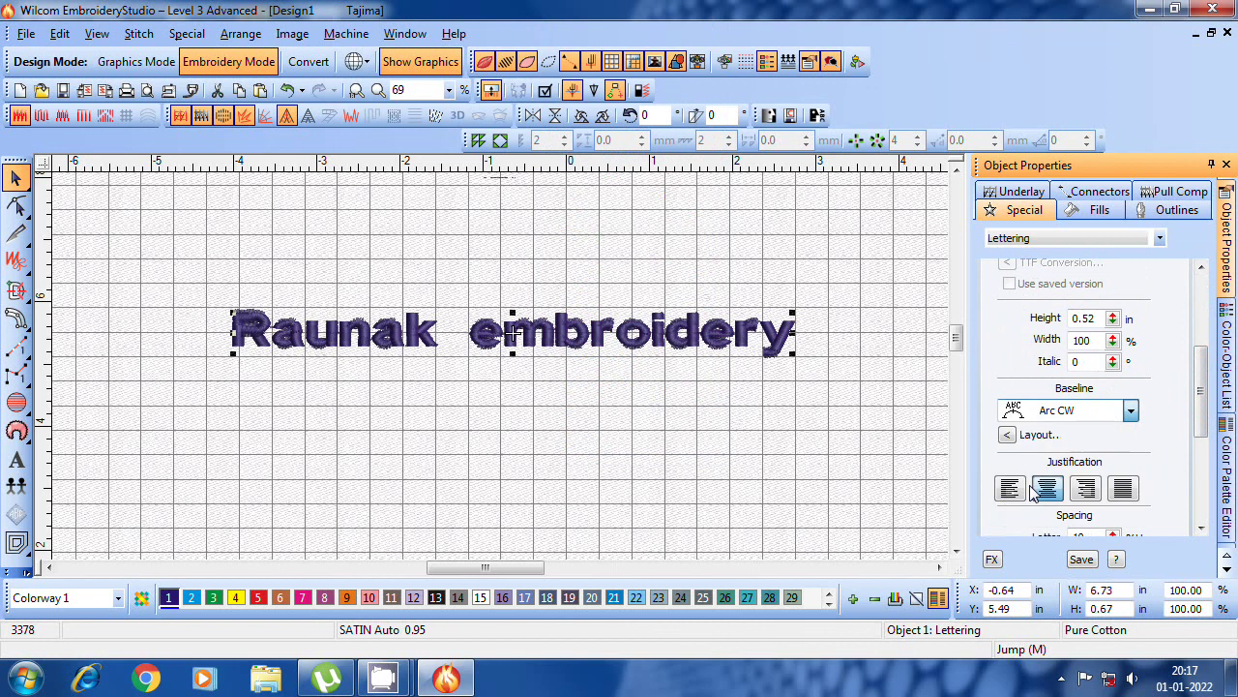
click(1035, 486)
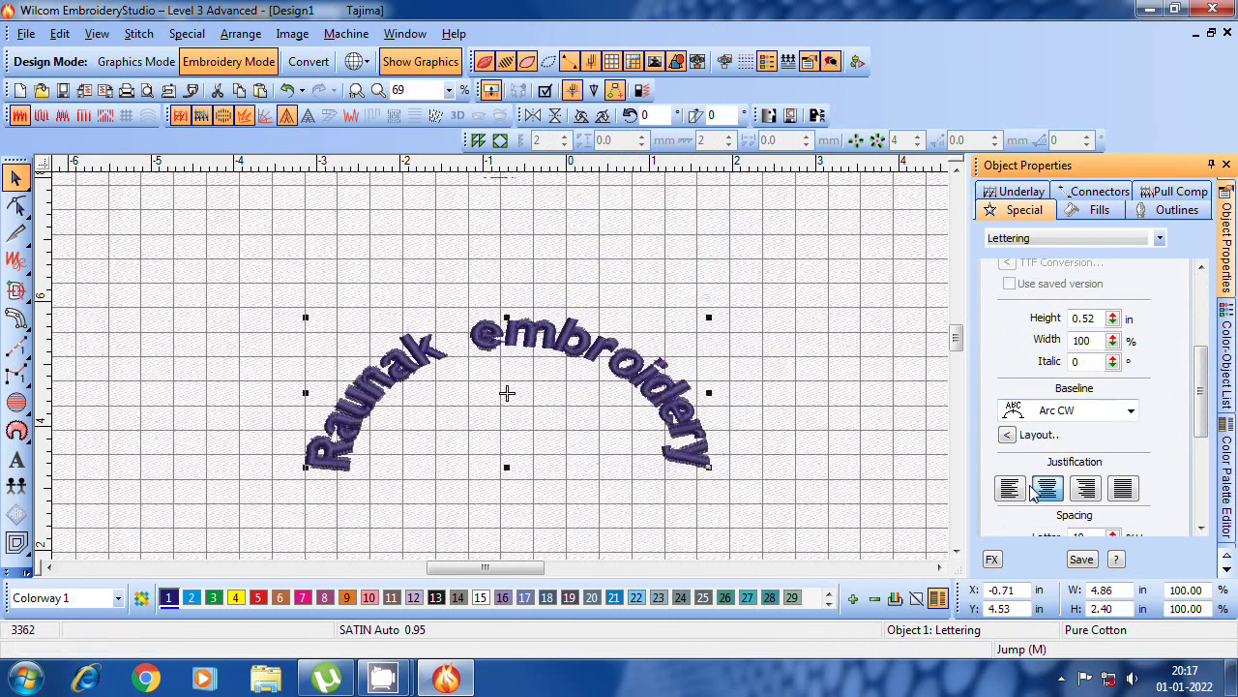
- Try the Arc CCW and Circle CW baselines on the arched "Raunak embroidery" lettering
click(1129, 411)
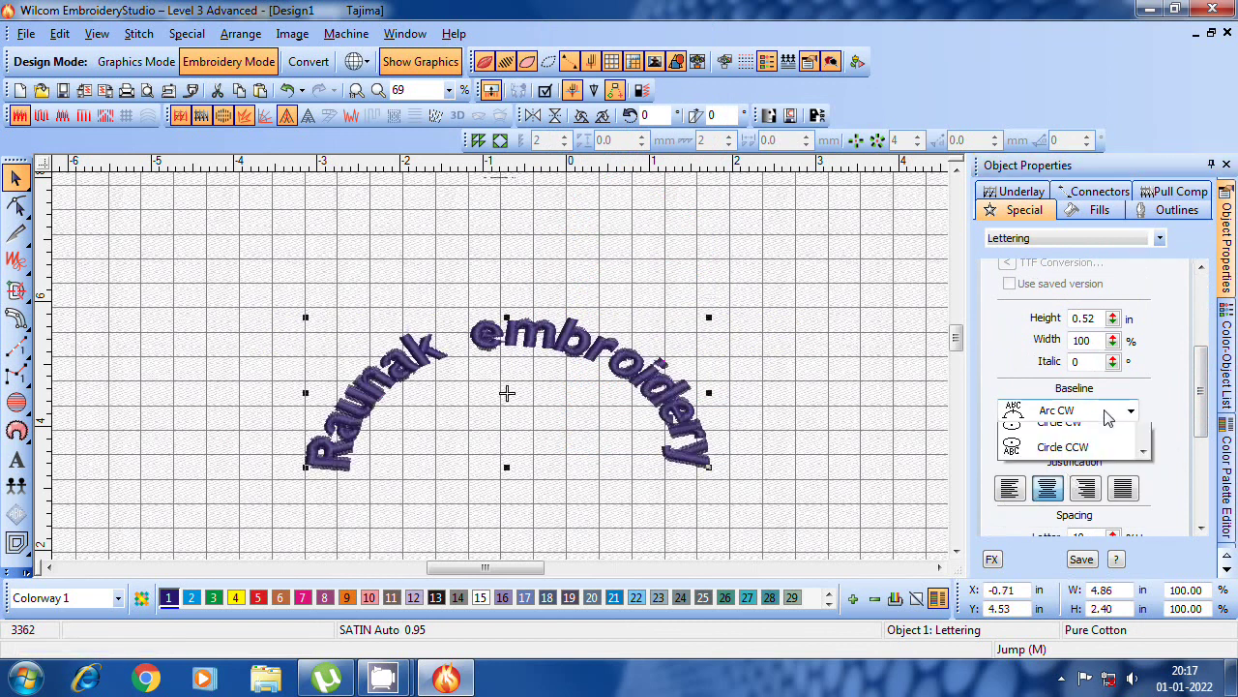
click(1051, 461)
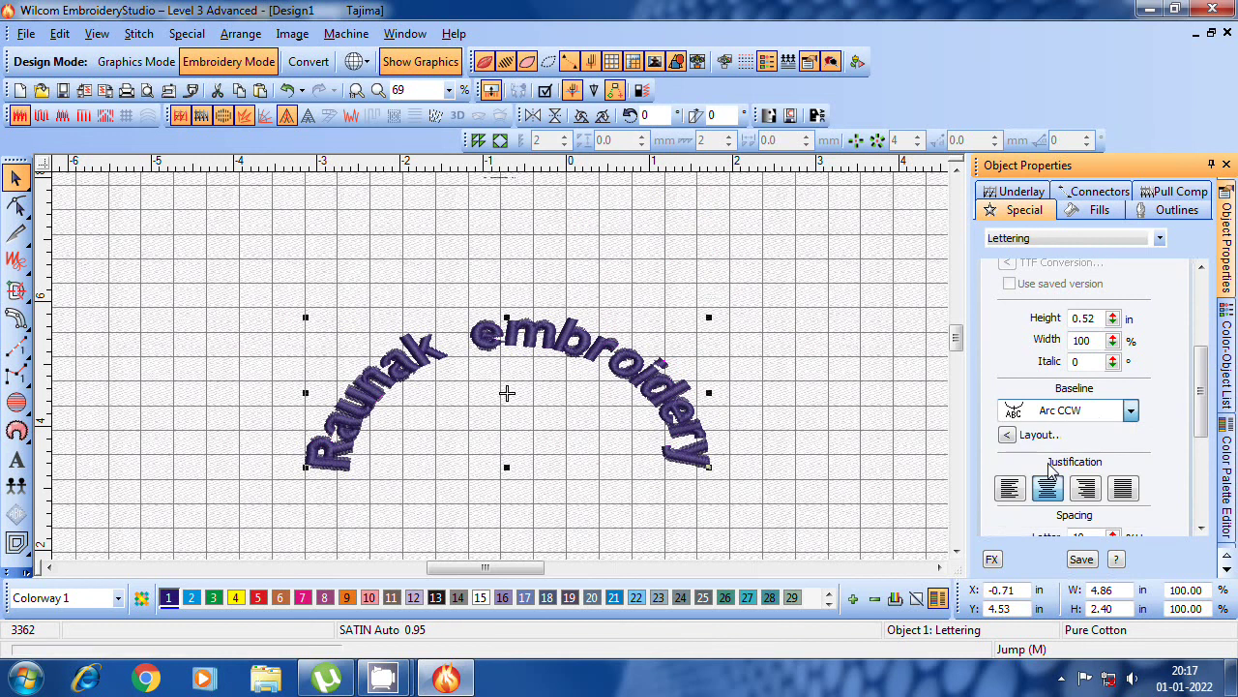
click(1130, 411)
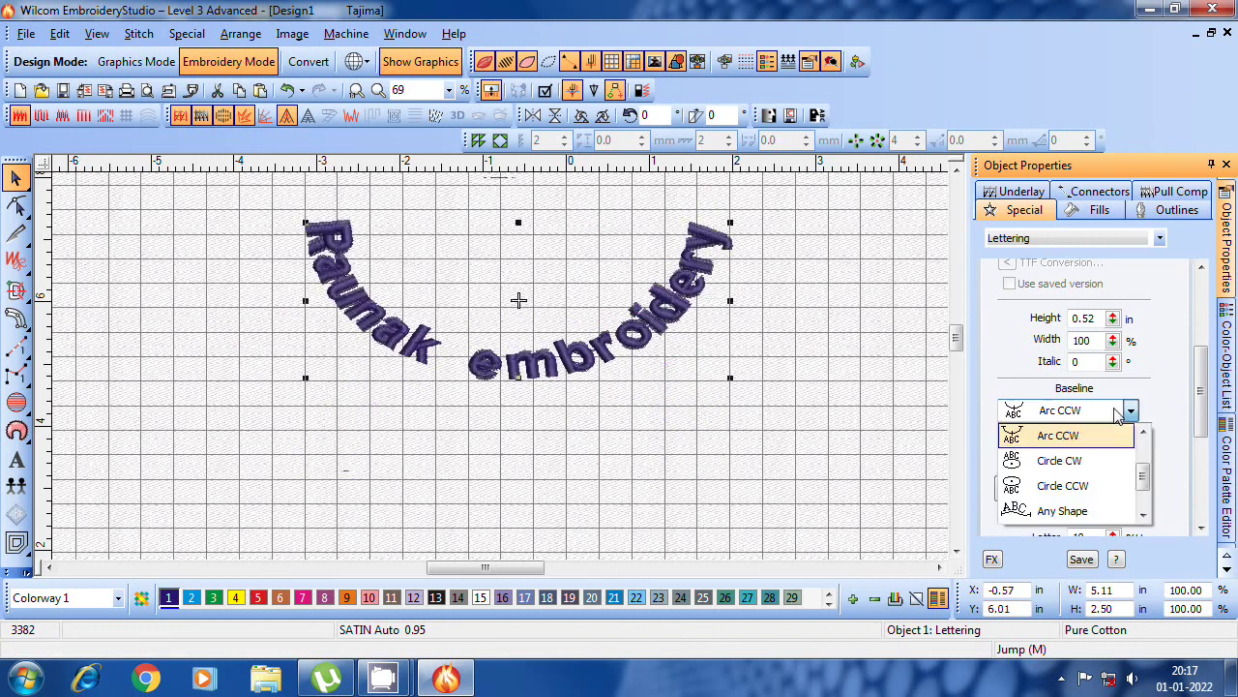
click(1090, 462)
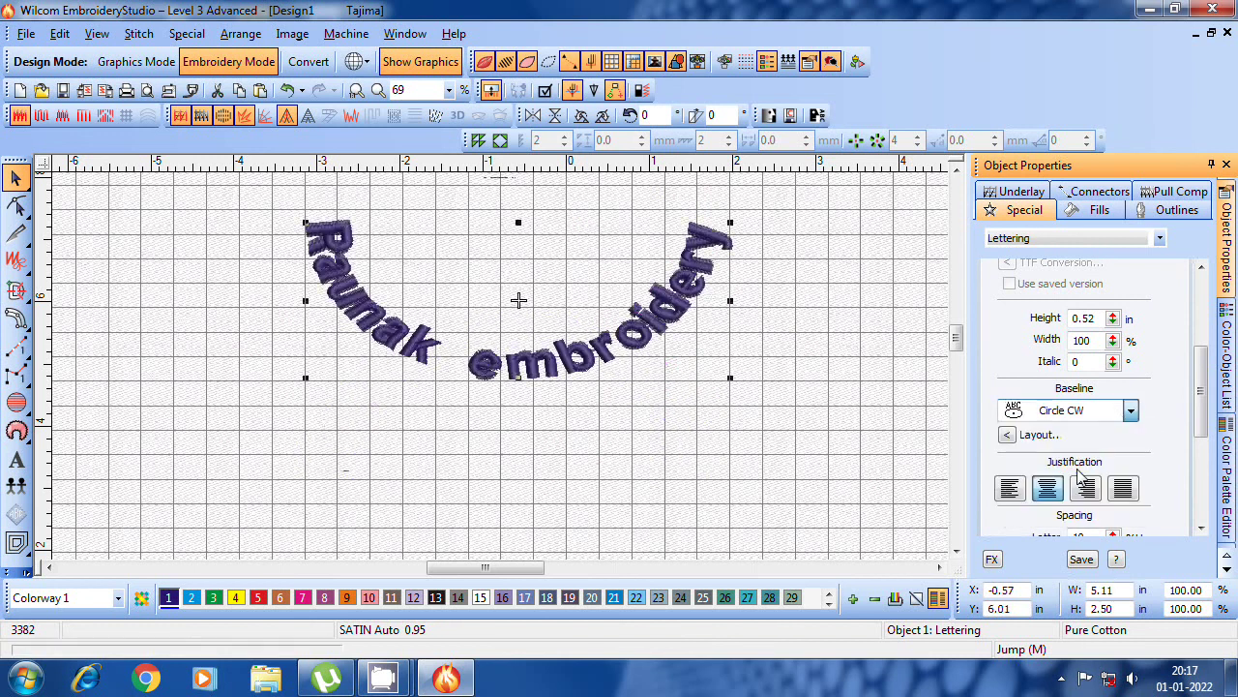
- Set the lettering's baseline to Fixed Line Vertical and deselect the lettering
click(1130, 410)
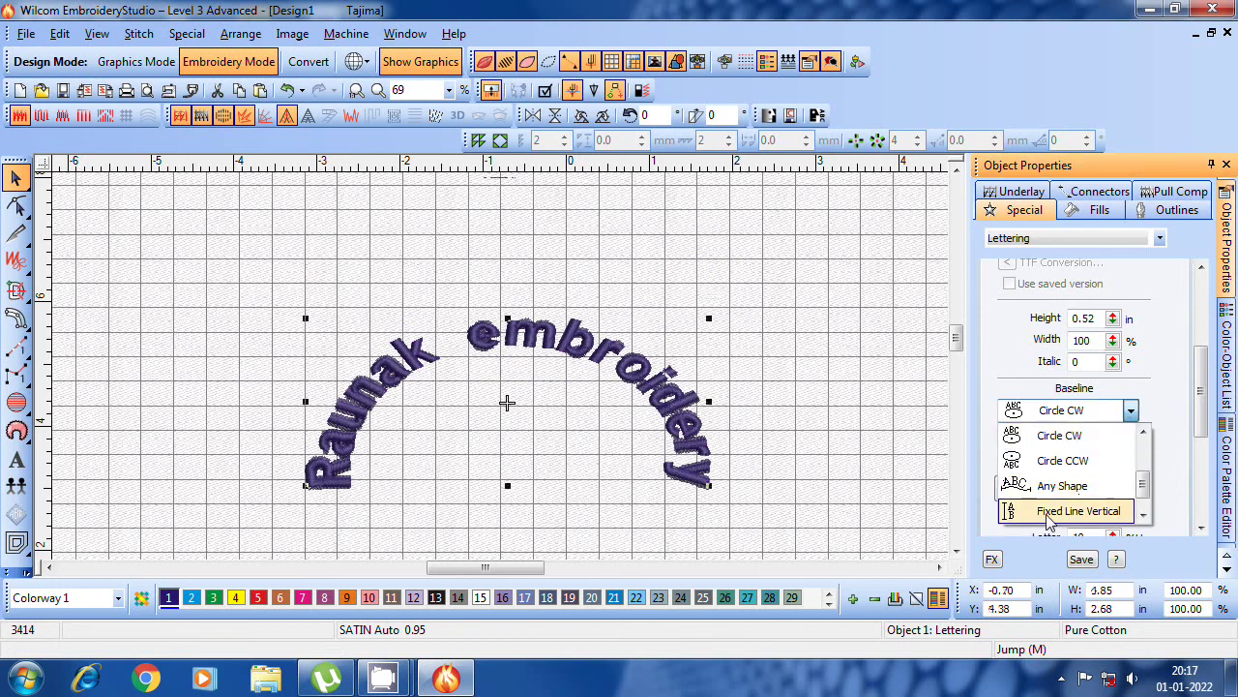
click(1050, 513)
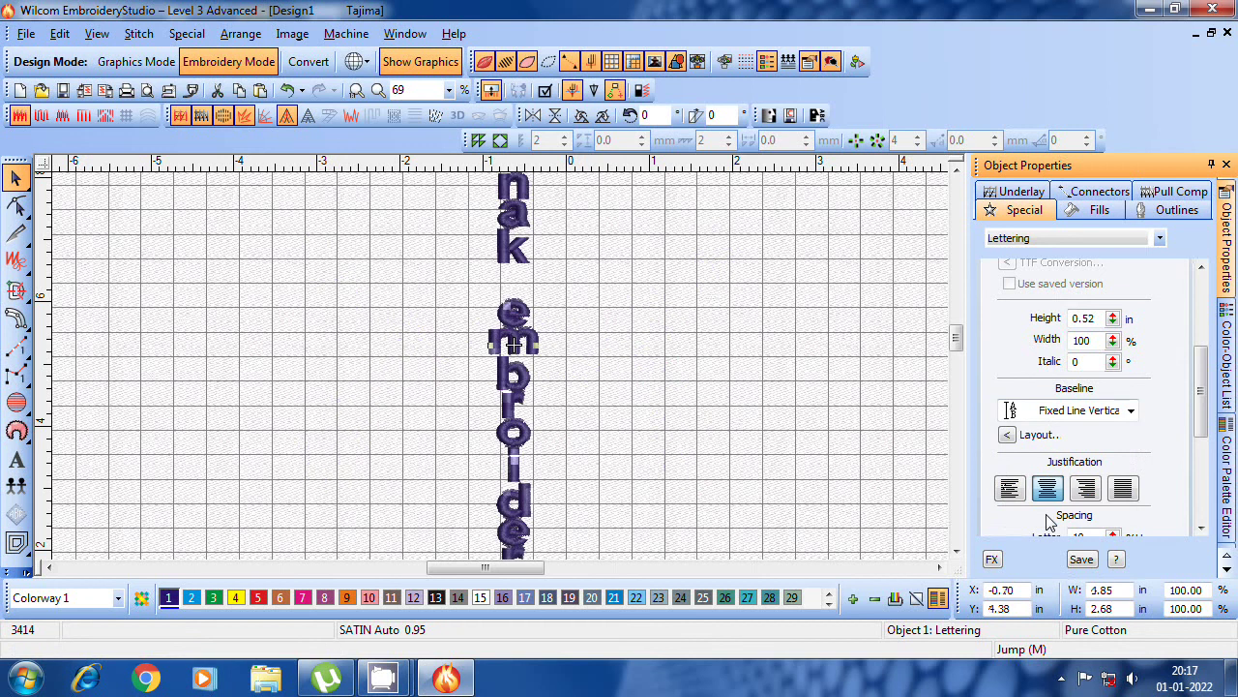
key(0)
click(677, 401)
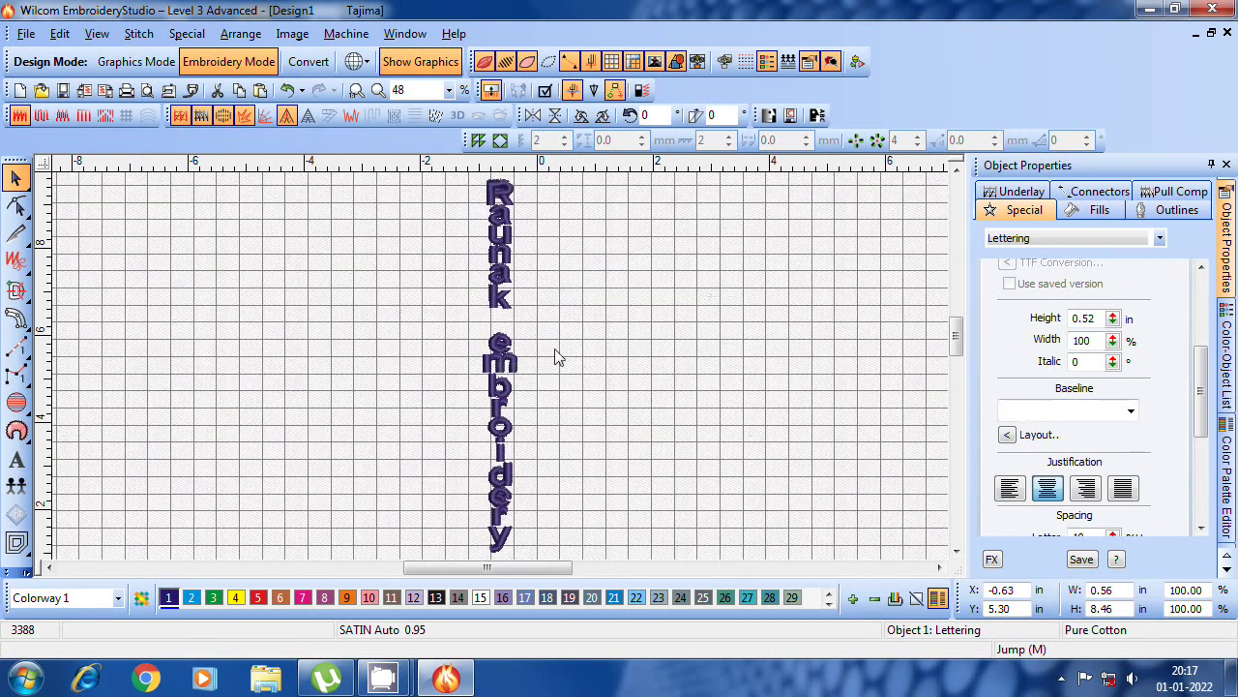
key(a)
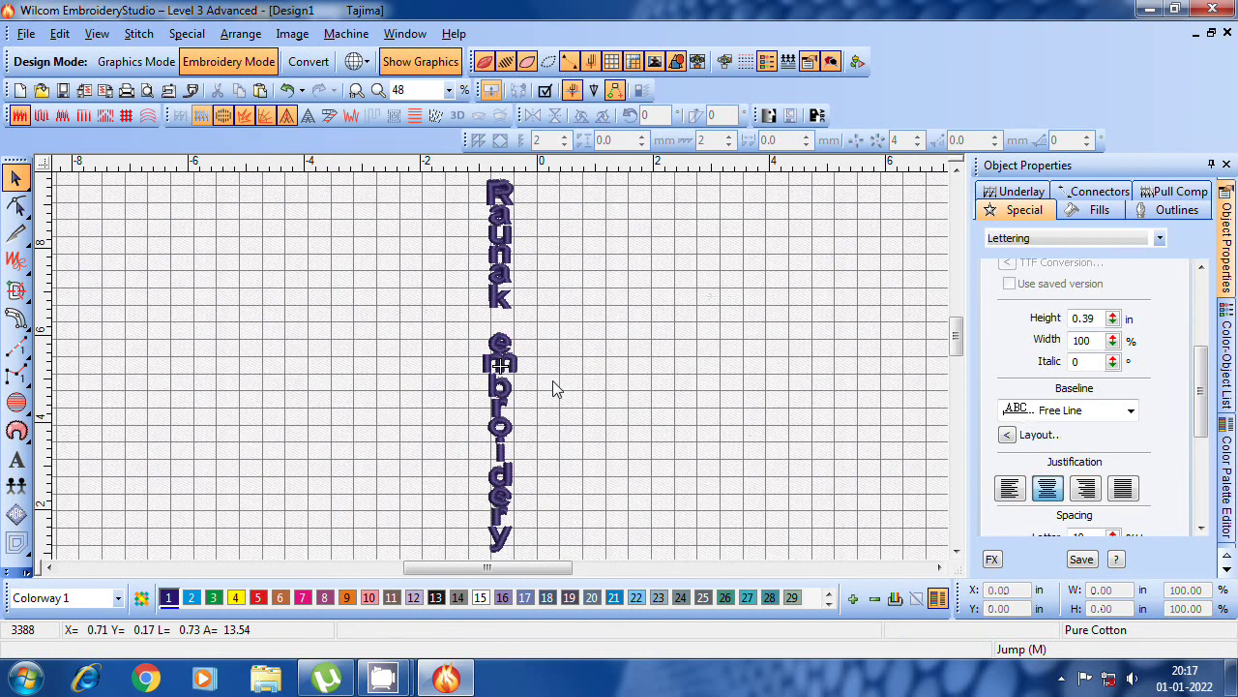
- Delete the vertical "Raunak embroidery" lettering to leave an empty canvas
click(504, 384)
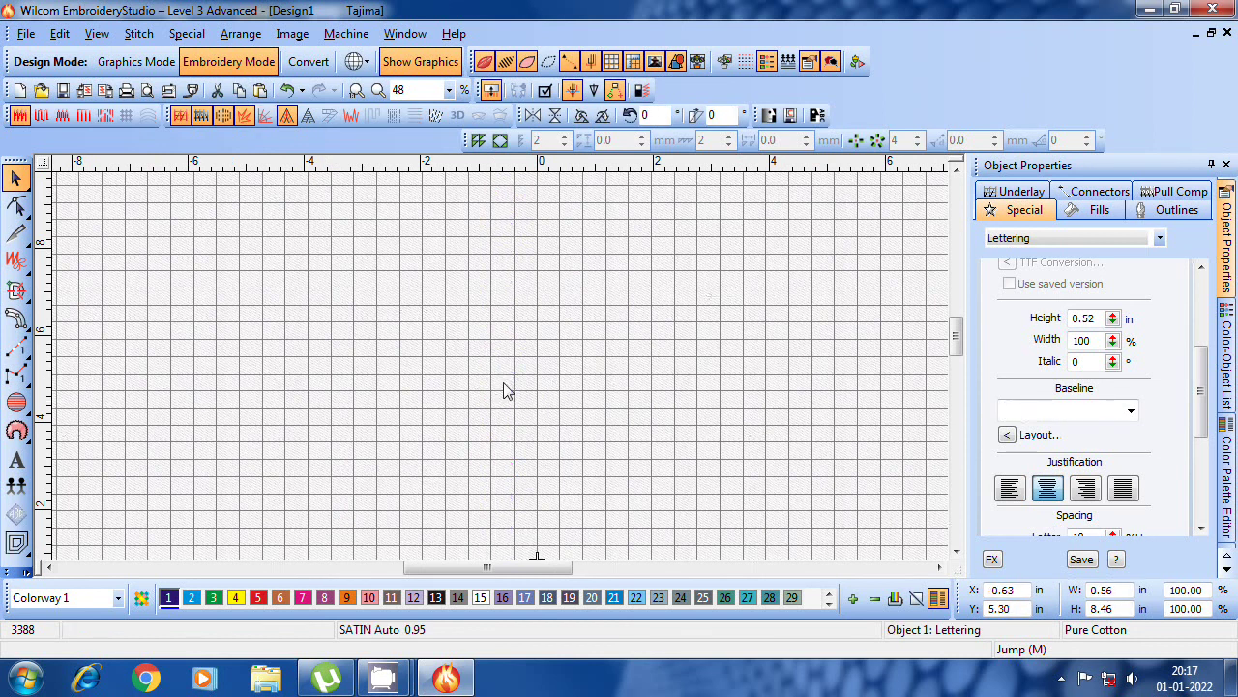
key(a)
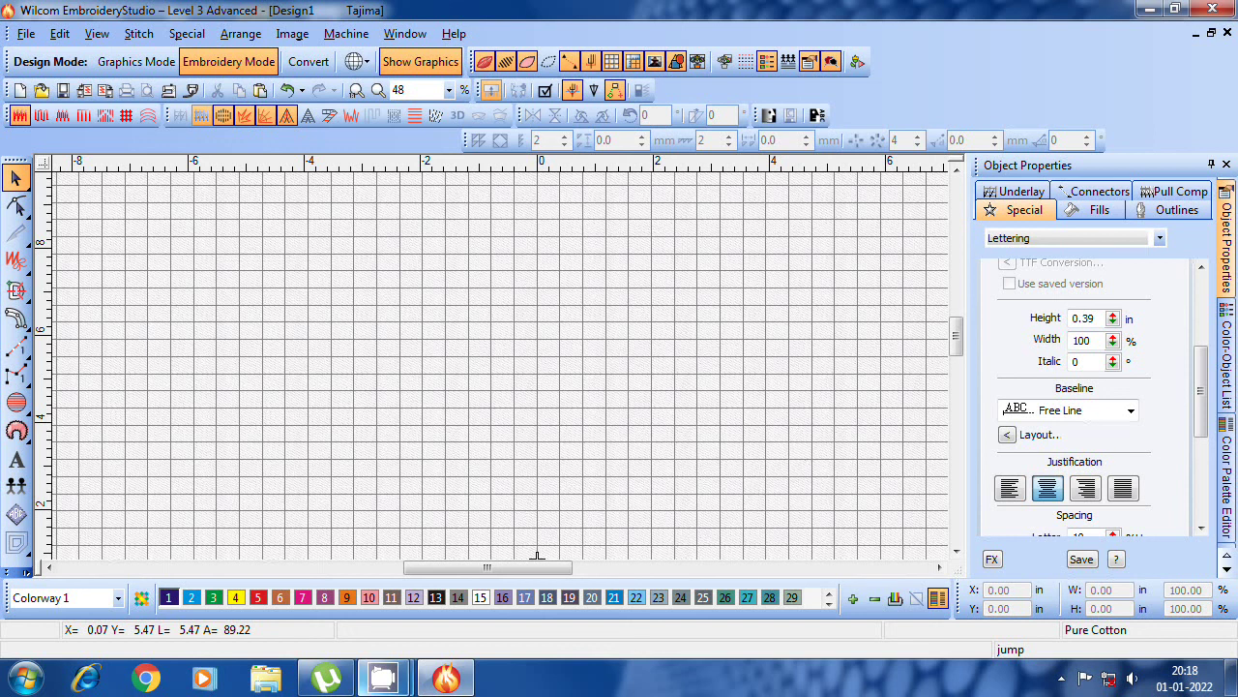
mouse_move(375, 685)
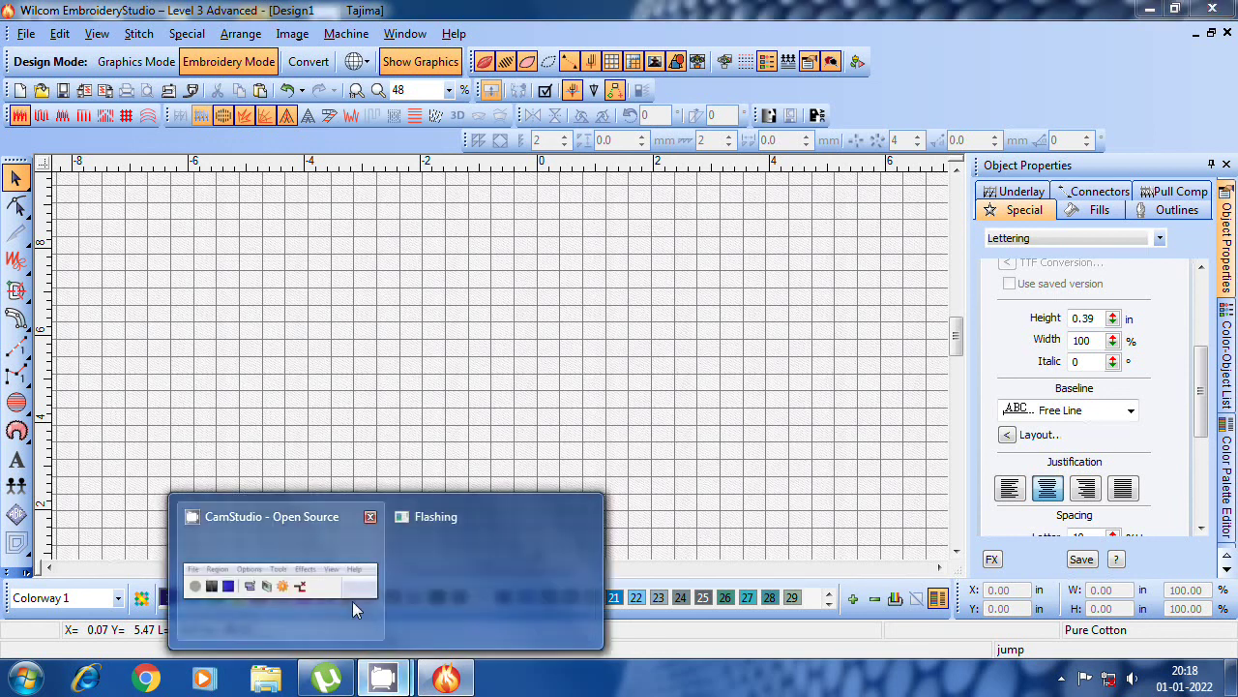